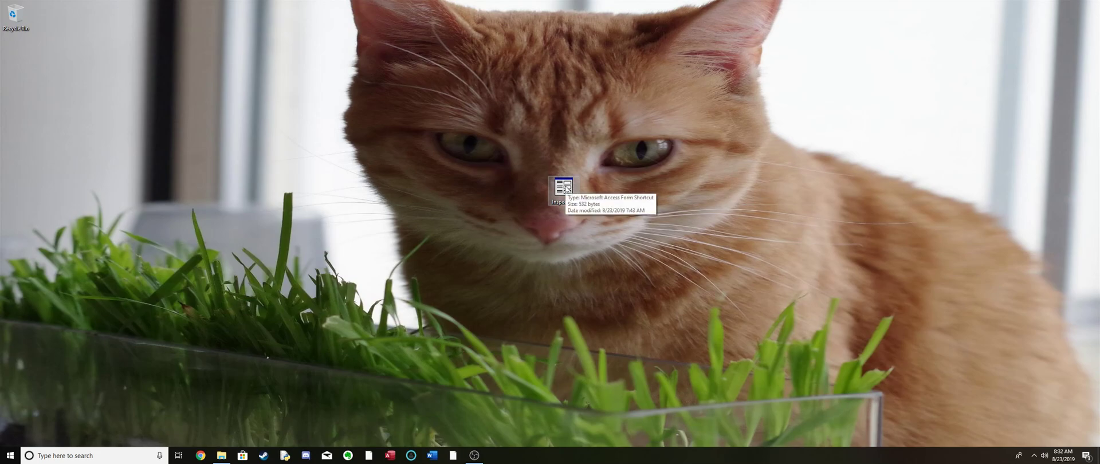
- Open the inspectors' starting form from its desktop shortcut and move it closer to the middle of the workspace
double_click(565, 187)
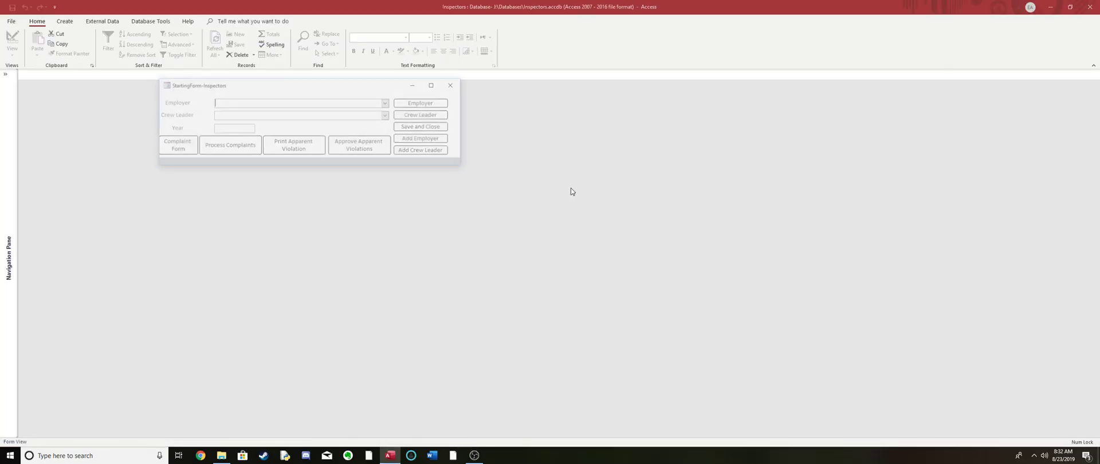
drag(310, 88, 471, 166)
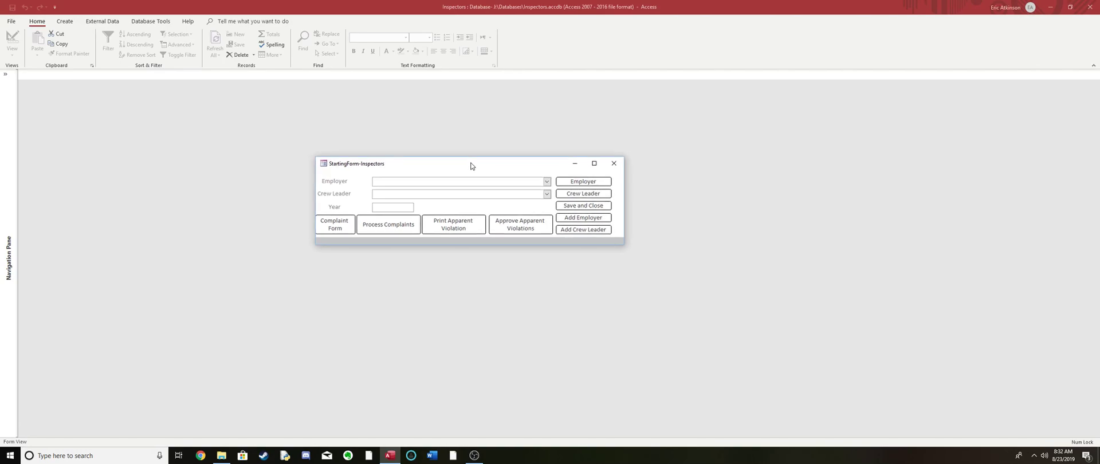
- Browse the employers available in the starting form's Employer list without choosing one
click(547, 182)
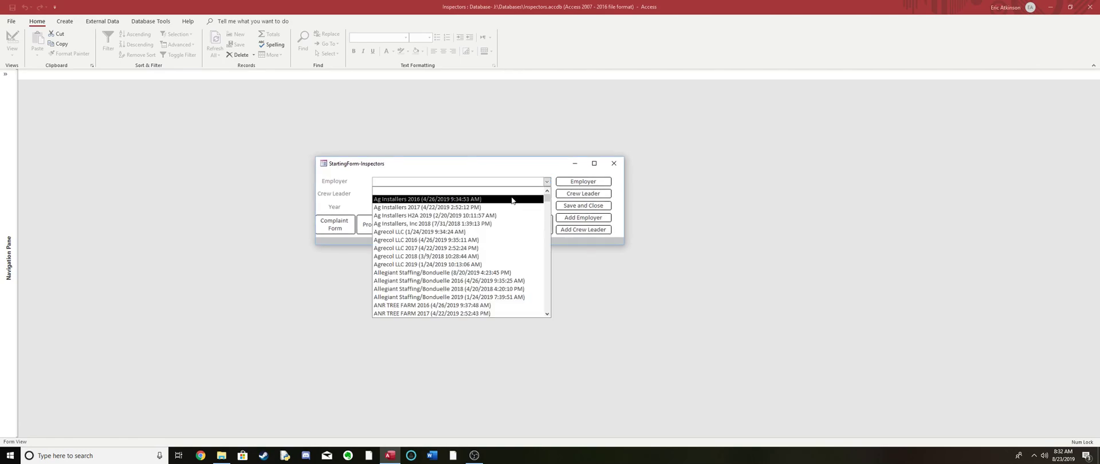
scroll(482, 235, down, 5)
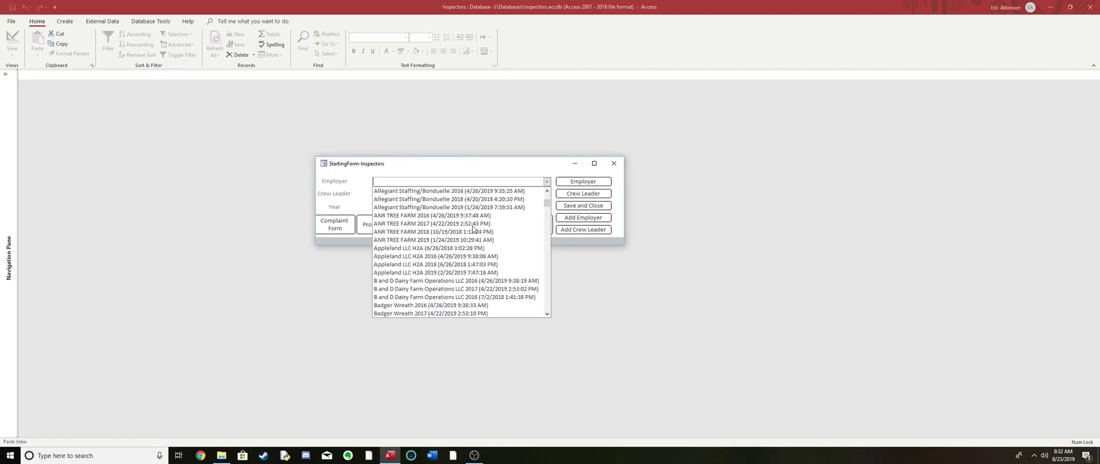
scroll(473, 229, down, 5)
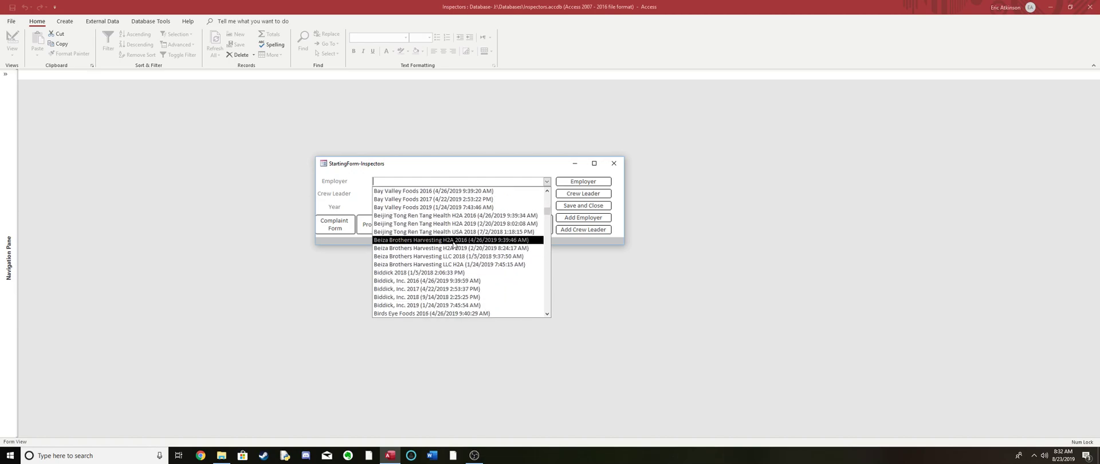
scroll(454, 244, up, 1)
scroll(453, 244, up, 2)
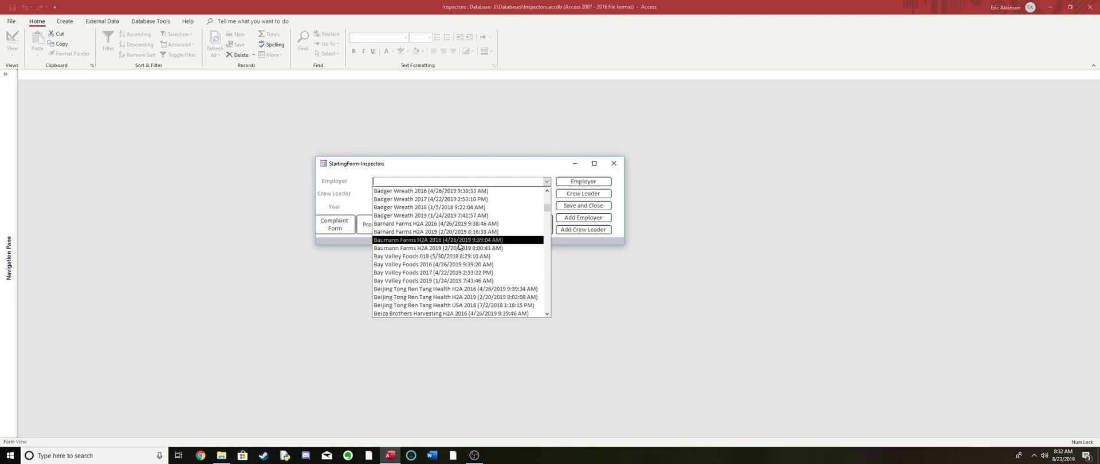
scroll(463, 243, up, 6)
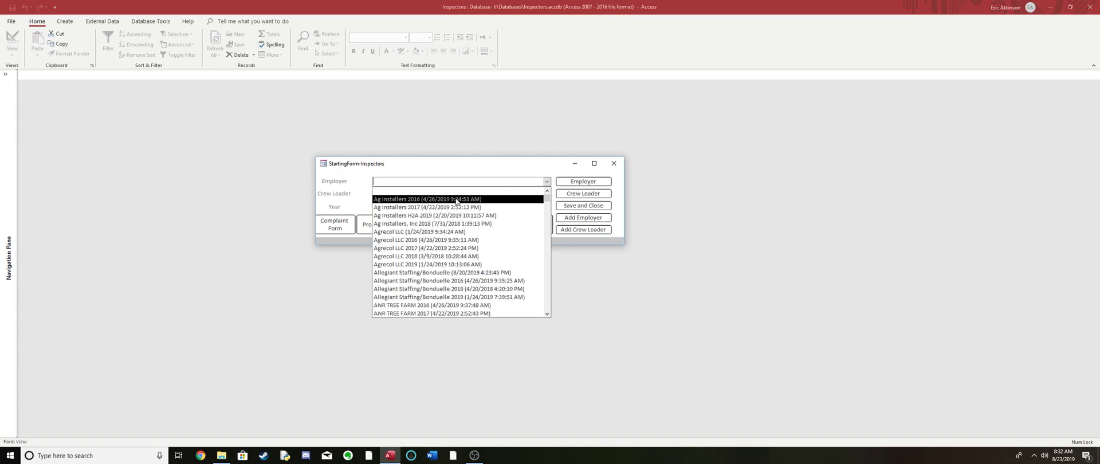
click(459, 172)
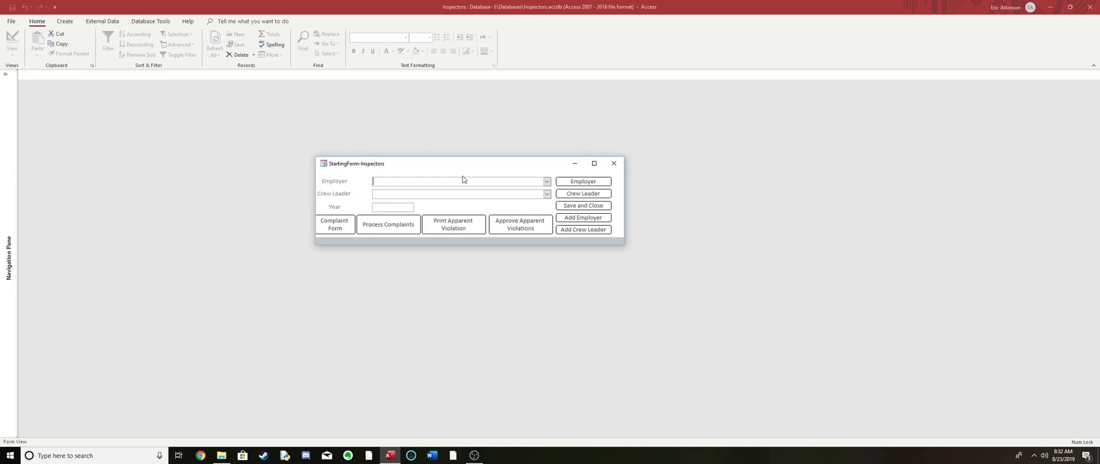
- Open the form for adding an employer, maximize it and look over its blank profile fields
click(567, 221)
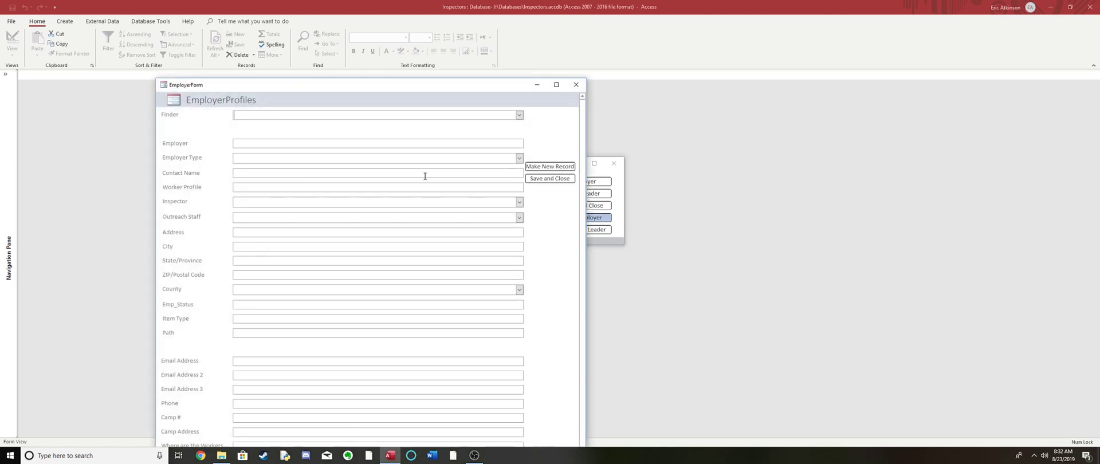
drag(500, 90, 679, 2)
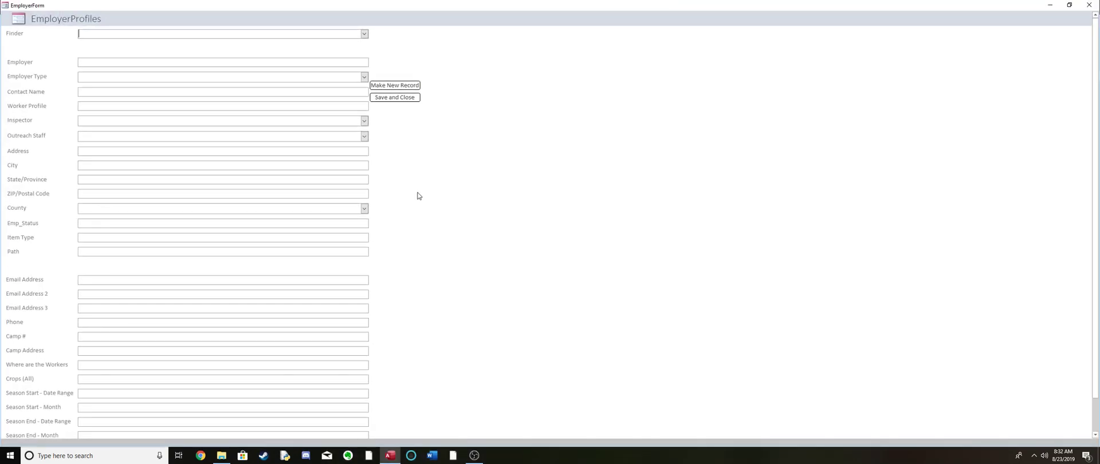
click(1070, 4)
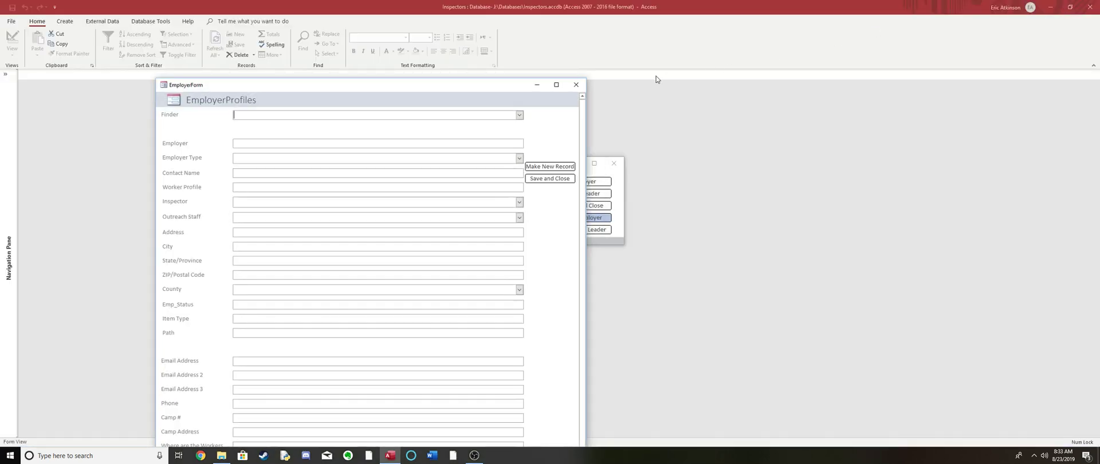
click(557, 85)
scroll(641, 147, down, 2)
scroll(538, 170, up, 2)
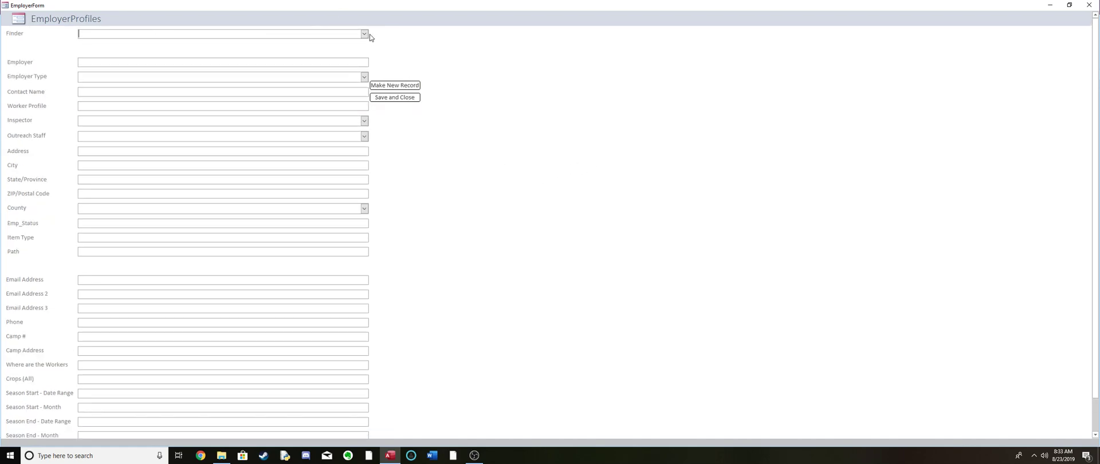
scroll(276, 167, down, 2)
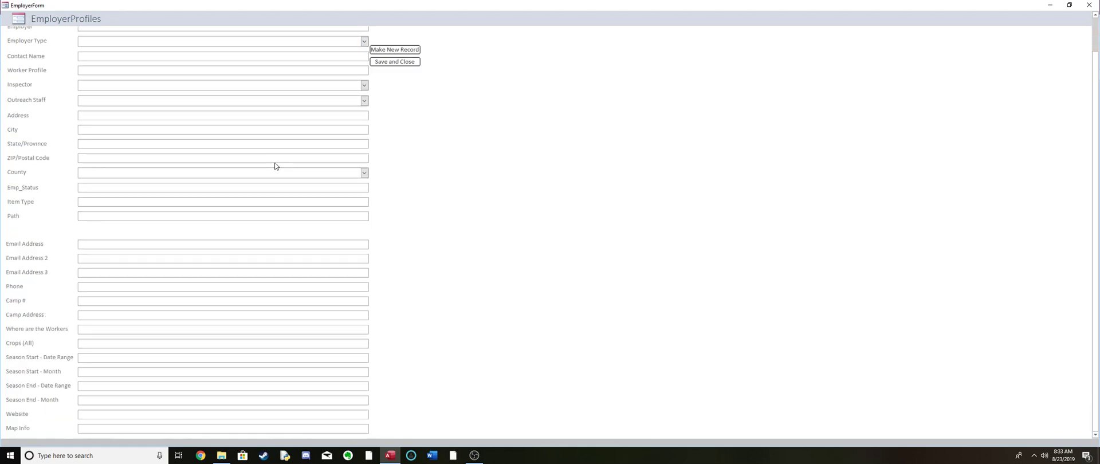
scroll(236, 192, up, 2)
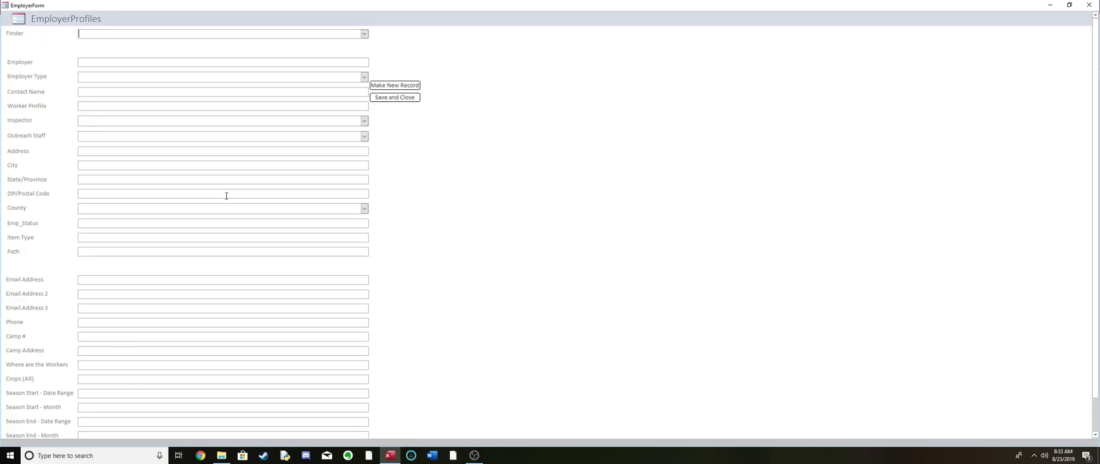
- Load the Hillside Apples record into the employer profile form with the Finder
click(365, 34)
scroll(286, 114, down, 1)
scroll(287, 115, down, 6)
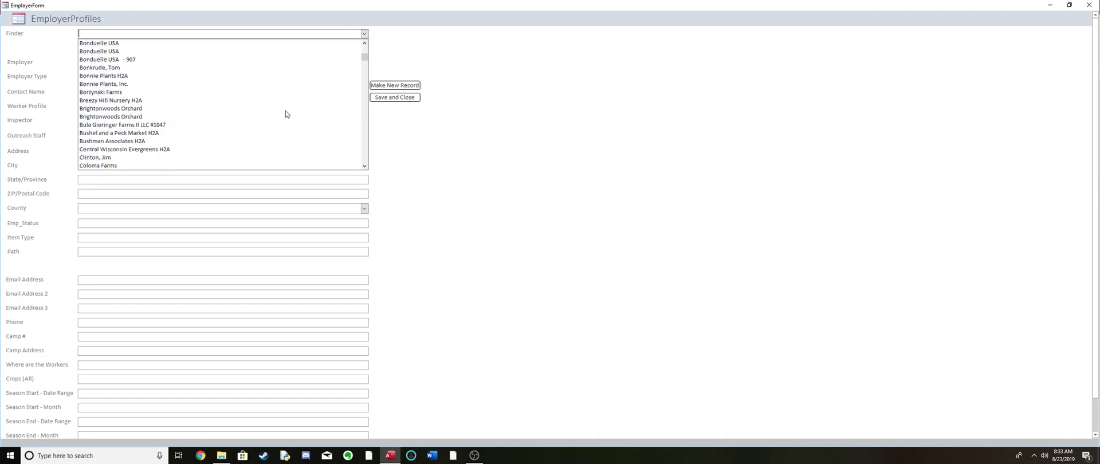
scroll(230, 115, down, 7)
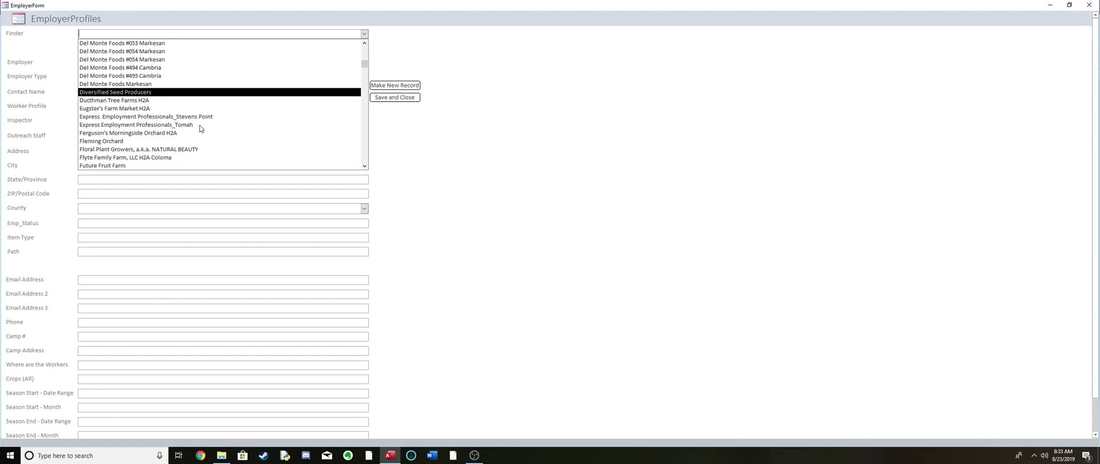
scroll(200, 129, down, 7)
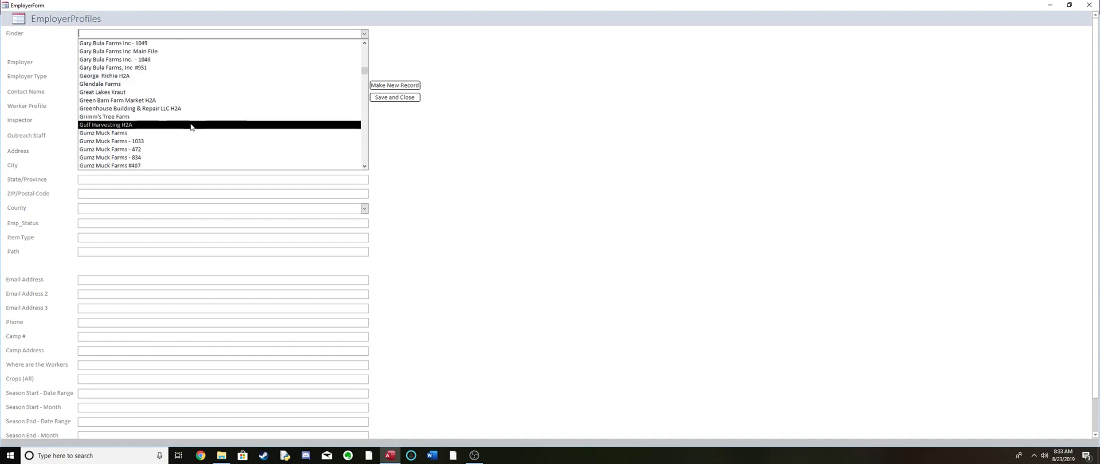
scroll(191, 126, down, 2)
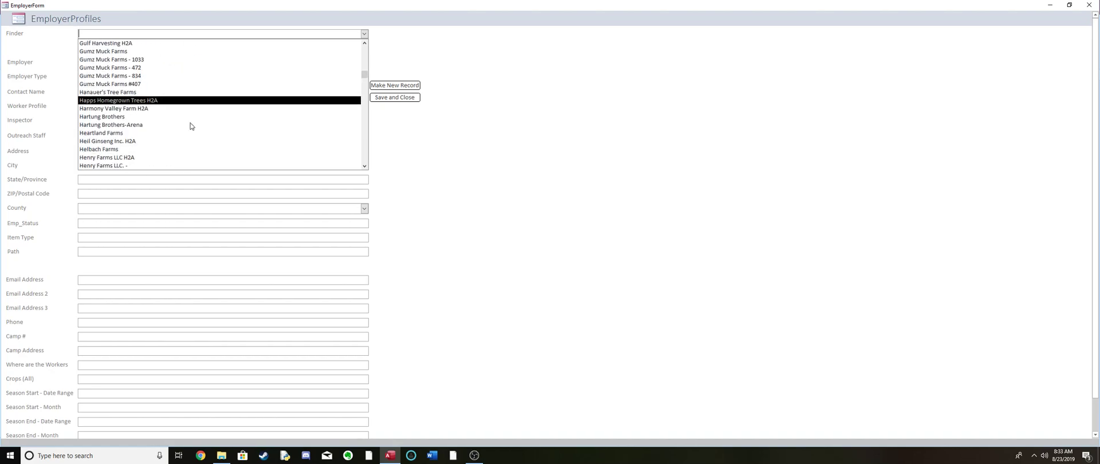
scroll(191, 126, down, 2)
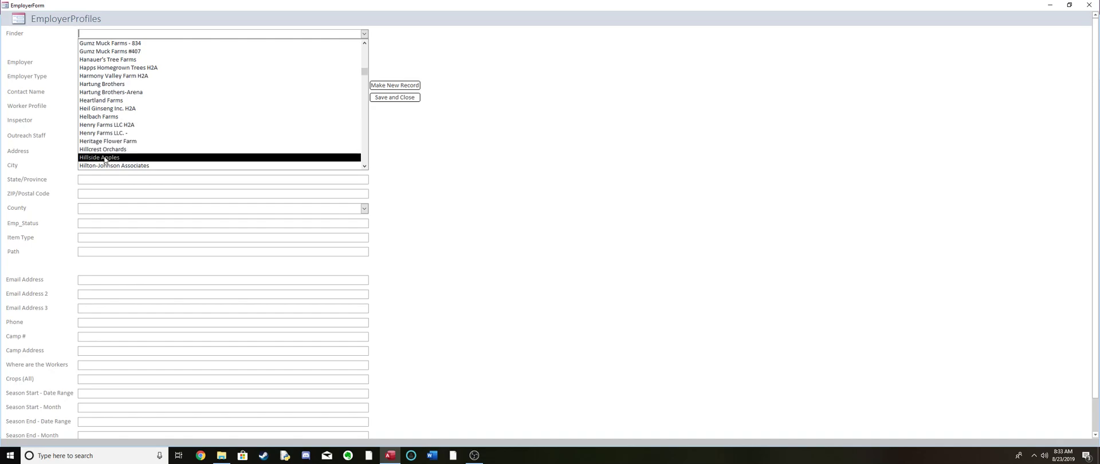
click(105, 158)
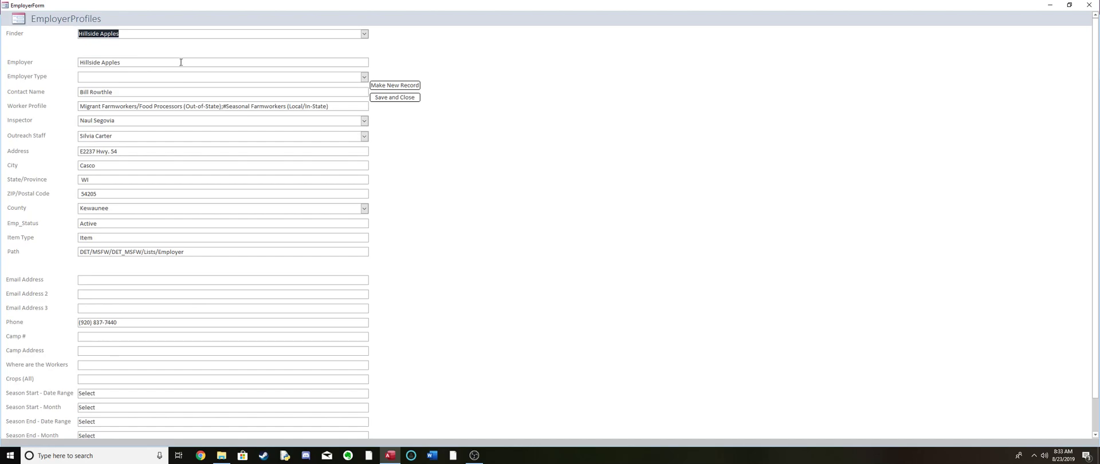
- Review the Hillside Apples profile and the choices offered for employer type, inspector and outreach staff
scroll(245, 298, down, 1)
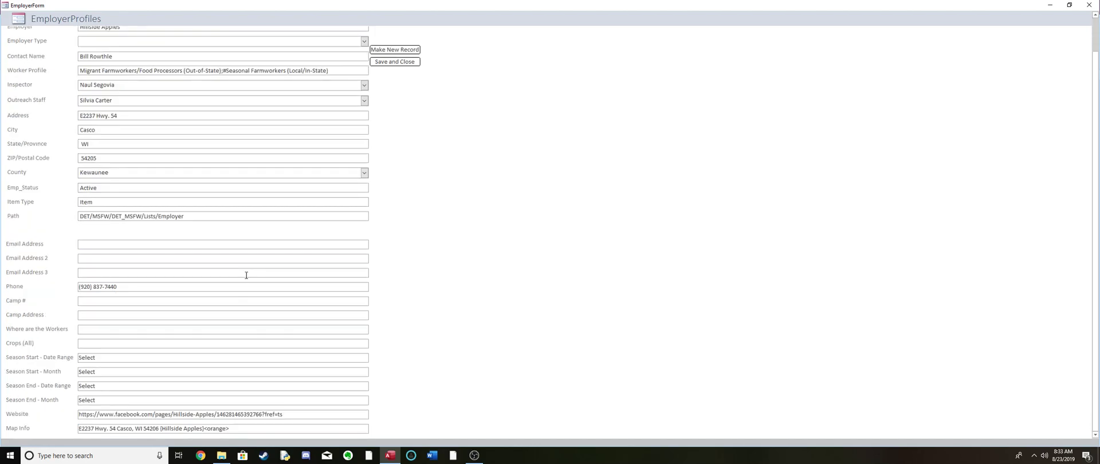
scroll(246, 275, up, 1)
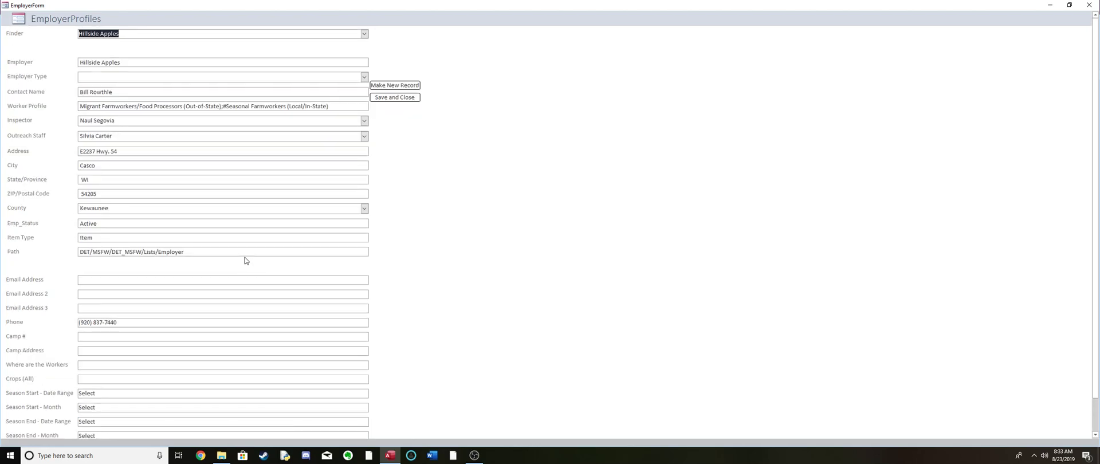
click(365, 77)
click(365, 77)
click(364, 121)
click(365, 121)
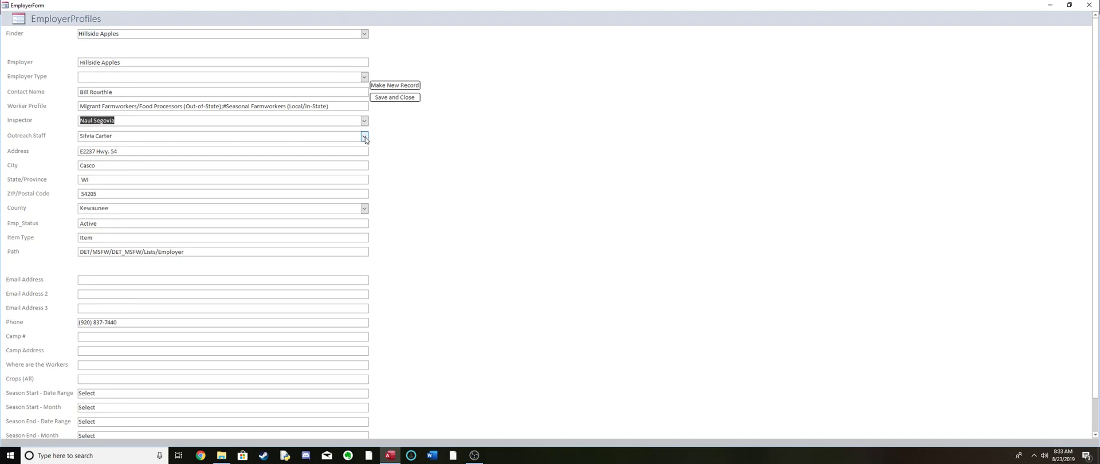
click(364, 137)
click(365, 136)
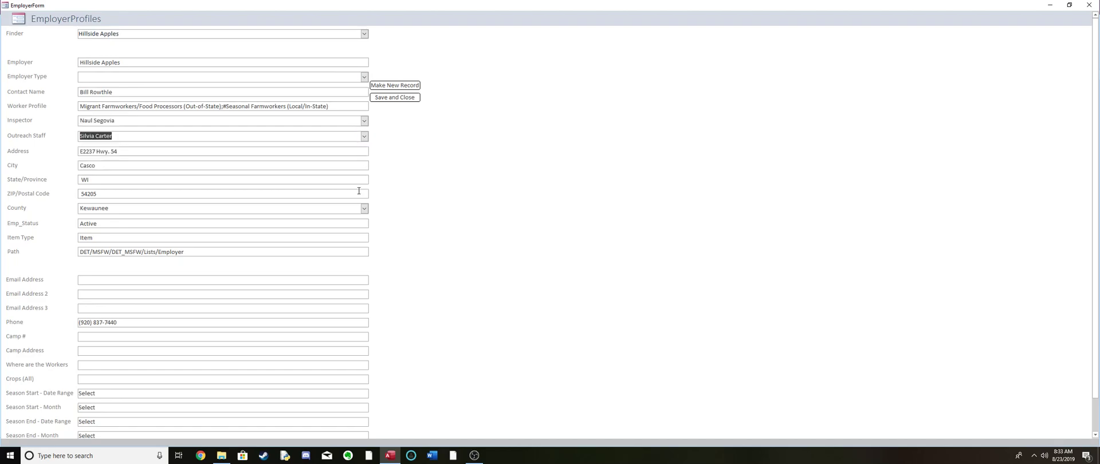
- Set the county of the Hillside Apples profile to Kewaunee County
click(365, 210)
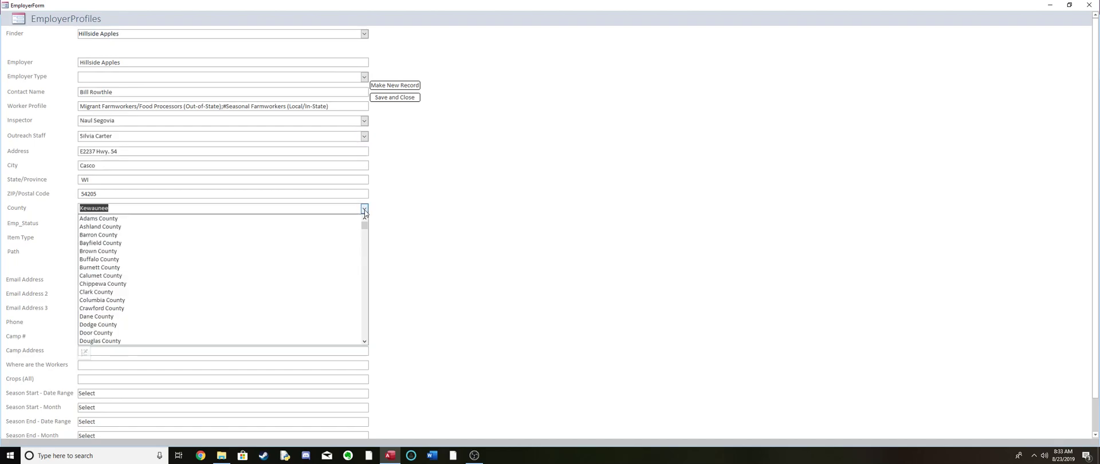
click(365, 210)
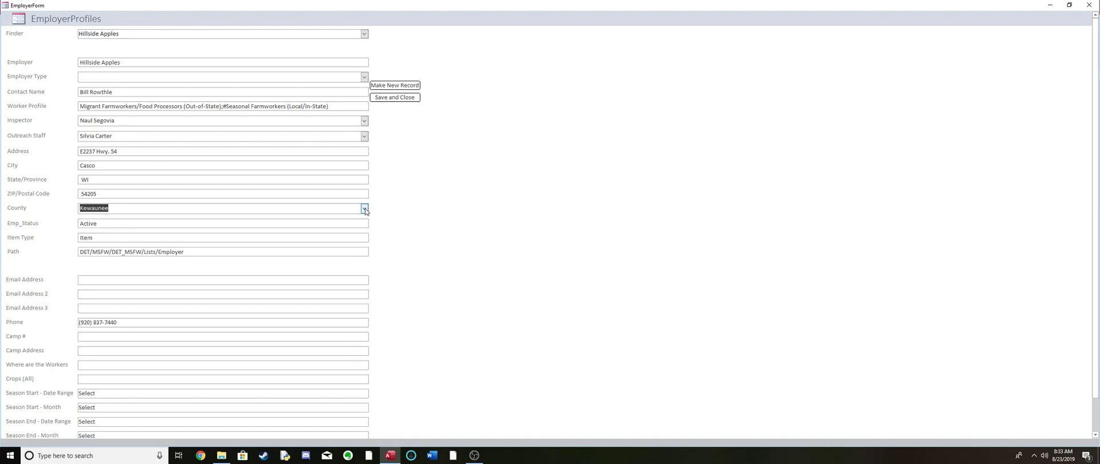
click(365, 209)
text(k)
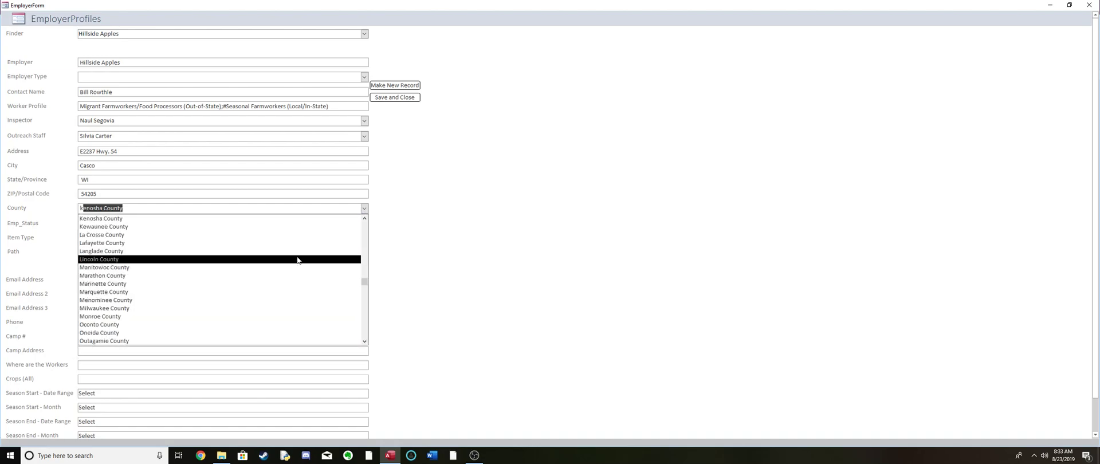
key(Escape)
key(shift+Tab)
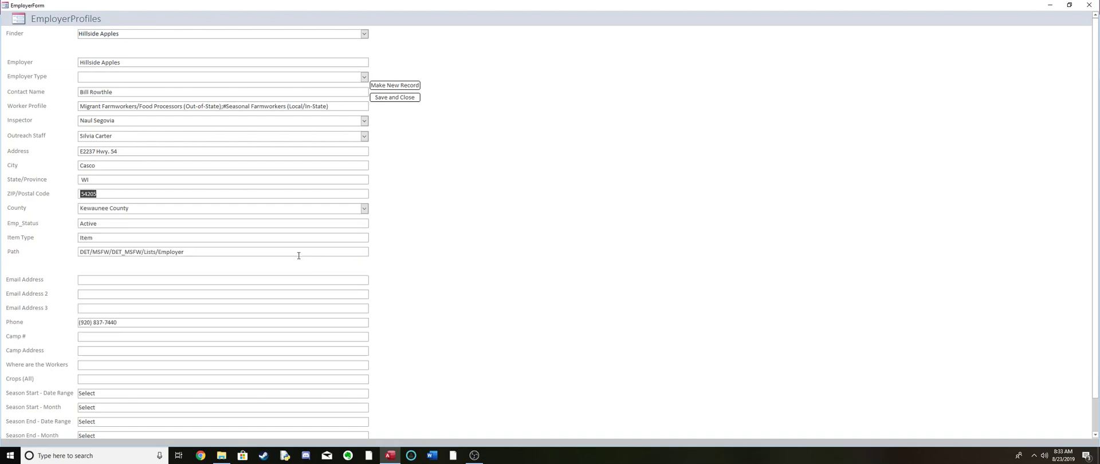
- Check the inspector and outreach staff choices again and look through the remaining fields of the employer profile
click(364, 121)
click(365, 120)
click(364, 136)
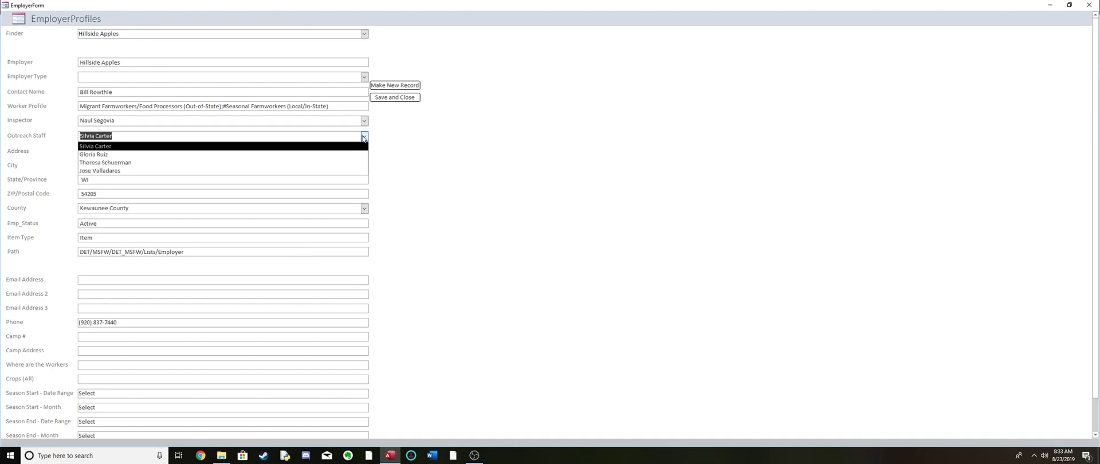
click(363, 136)
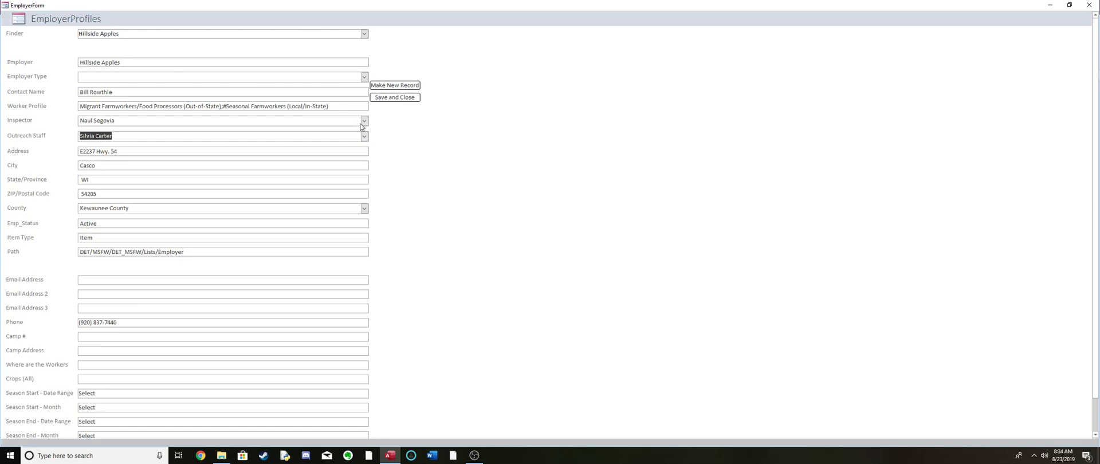
click(363, 125)
click(363, 123)
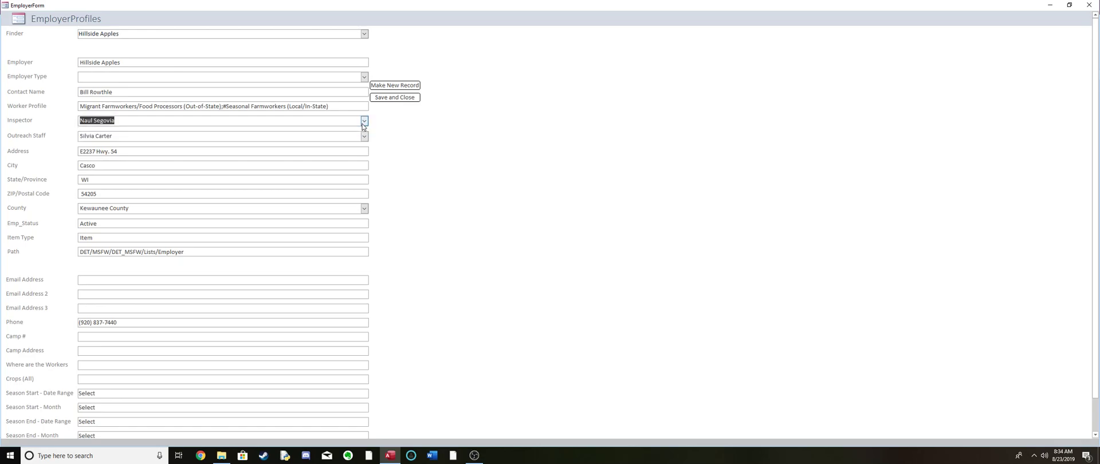
click(364, 139)
click(364, 137)
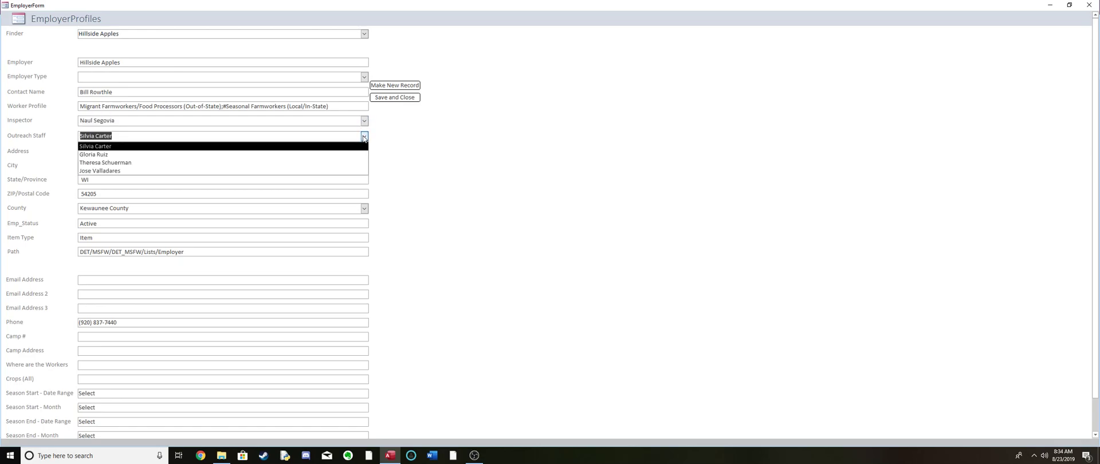
click(364, 138)
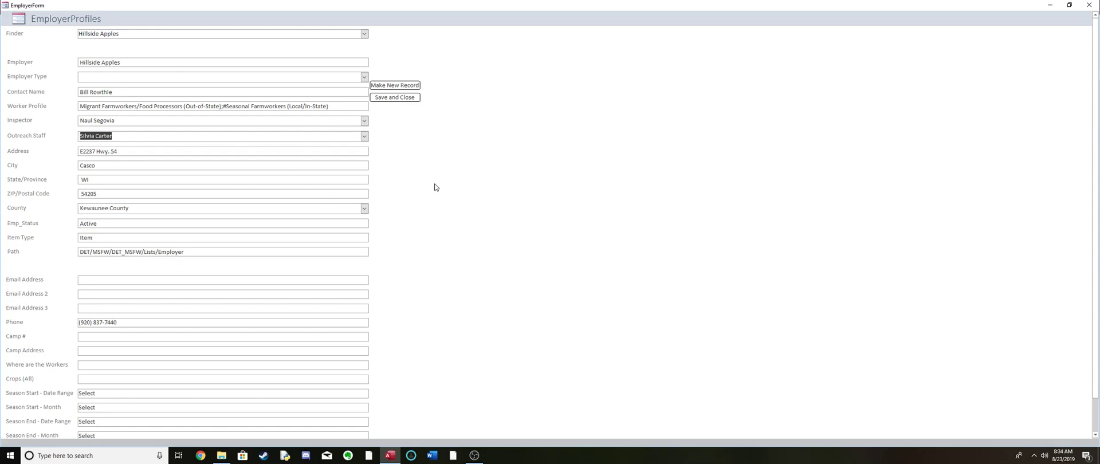
scroll(430, 200, down, 1)
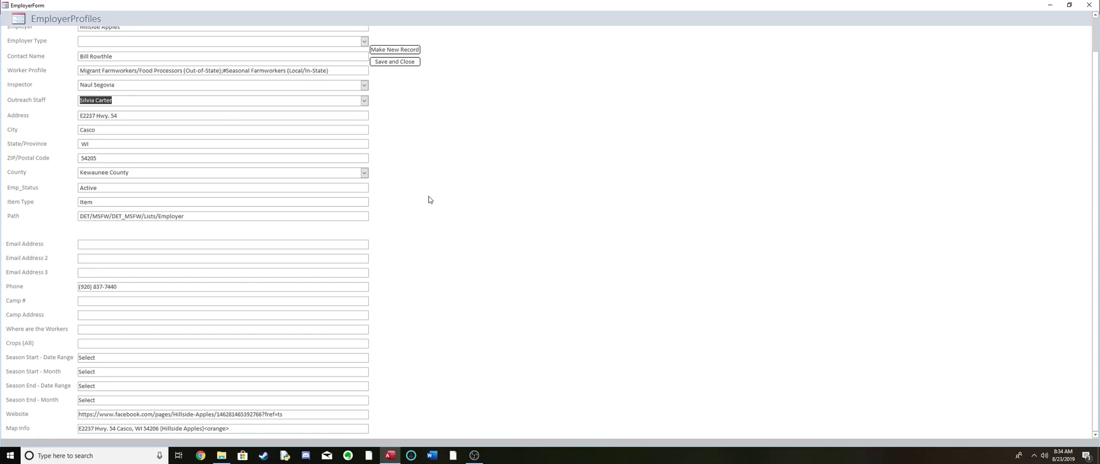
scroll(429, 200, up, 1)
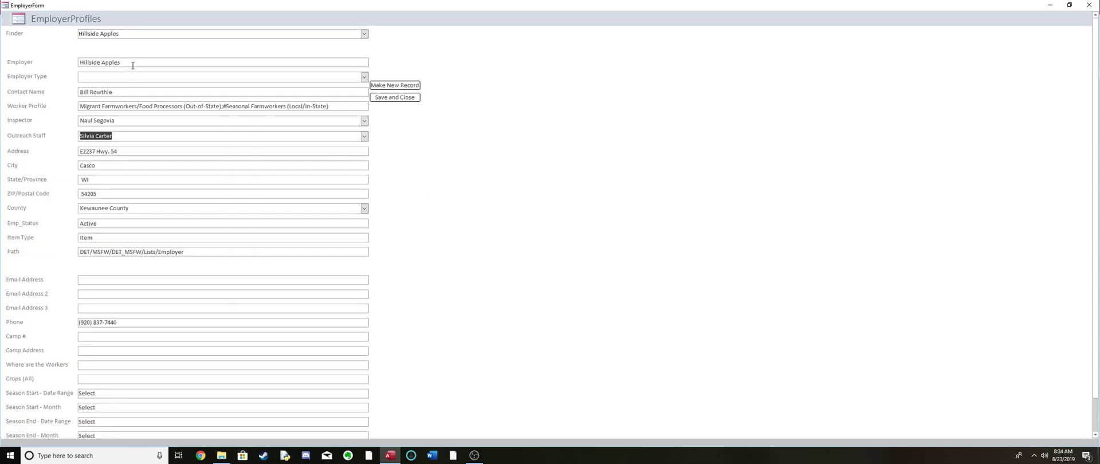
- Rename the employer as AAATest, make a new record from the profile, and save and close the employer form
drag(133, 66, 17, 62)
text(AAATest)
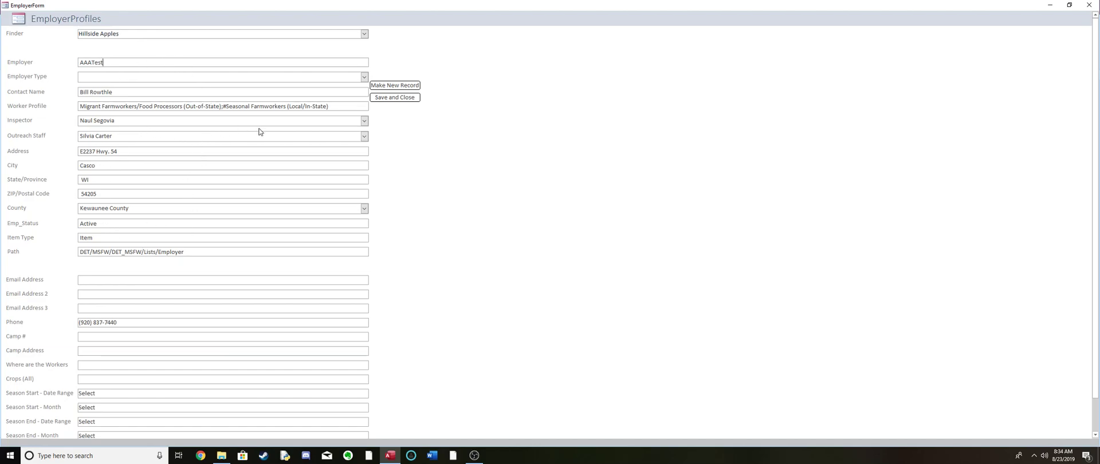
scroll(261, 131, down, 1)
scroll(263, 129, up, 1)
click(418, 88)
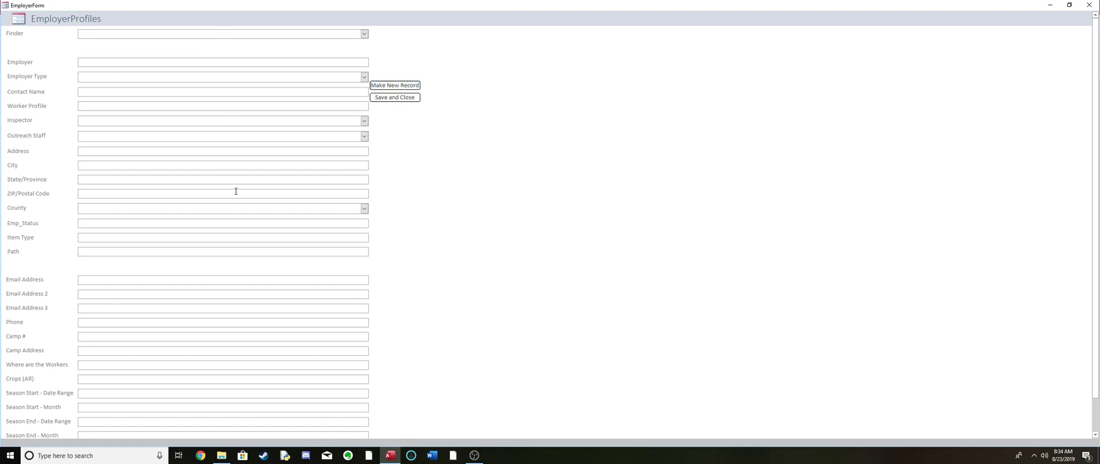
click(381, 98)
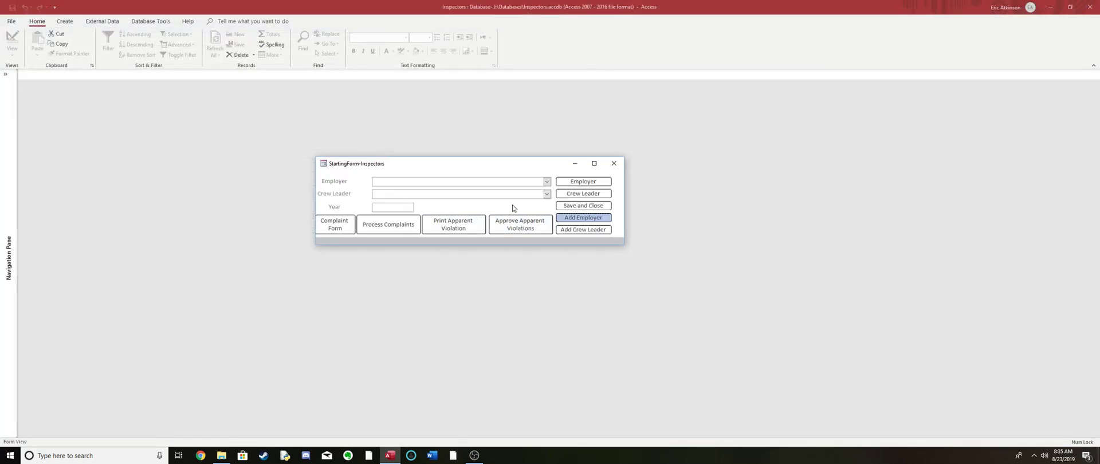
- Choose the AAATest employer and the year 2019 in the starting form, and open the employer's year profile
click(548, 181)
scroll(529, 204, down, 8)
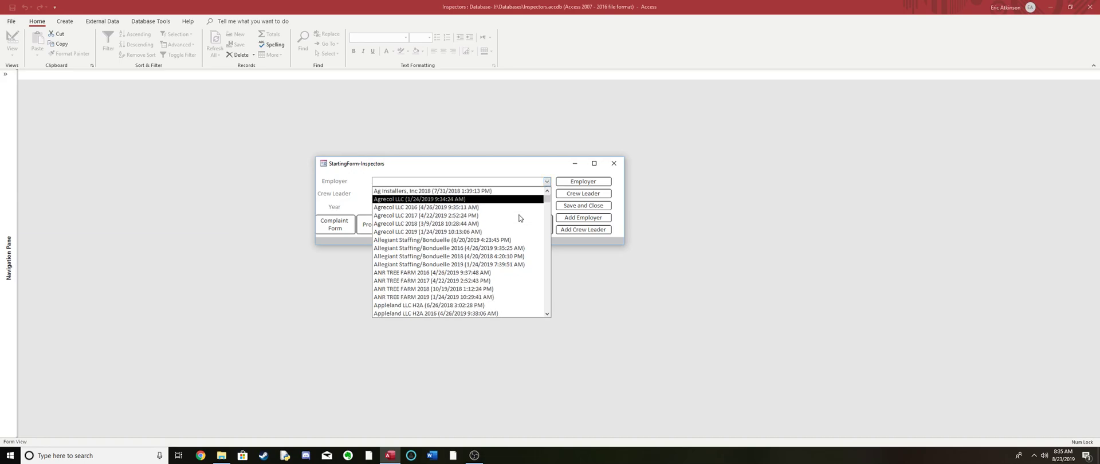
scroll(517, 218, down, 5)
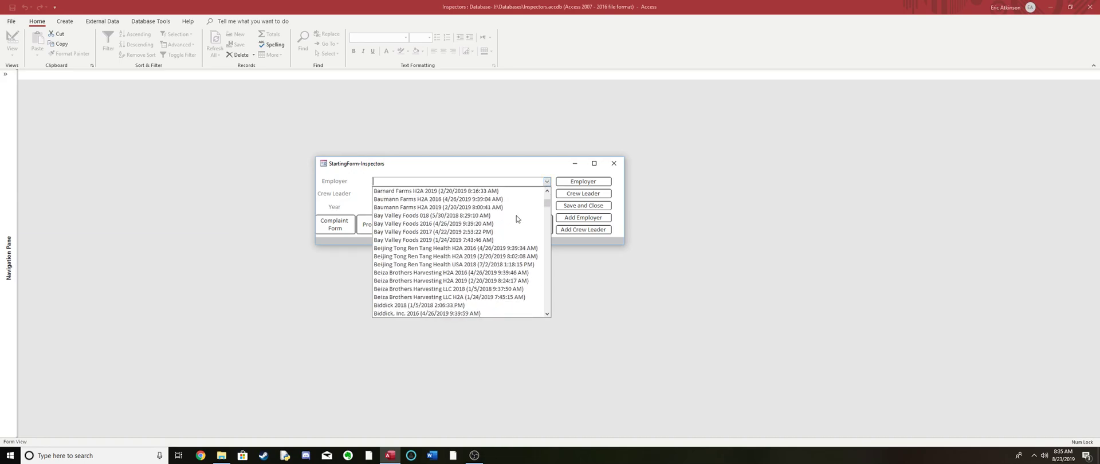
click(547, 181)
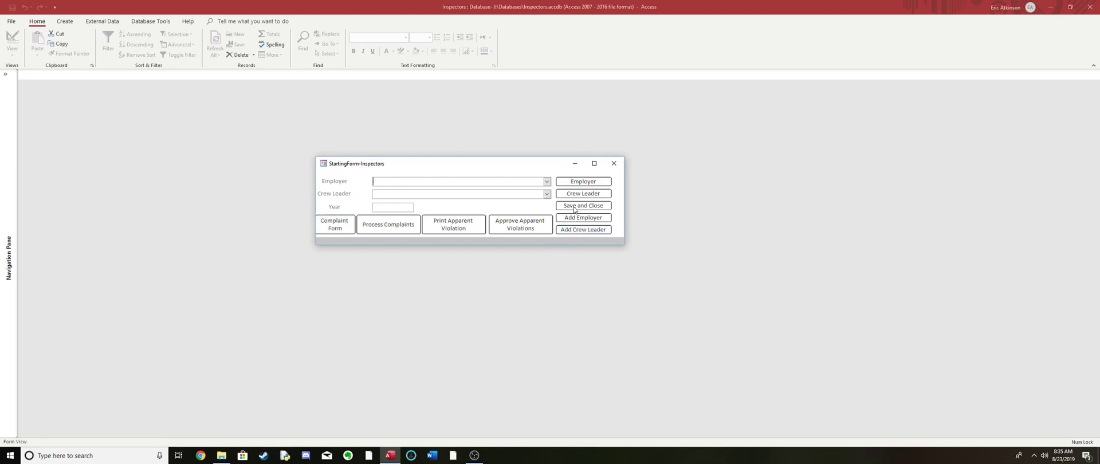
click(548, 182)
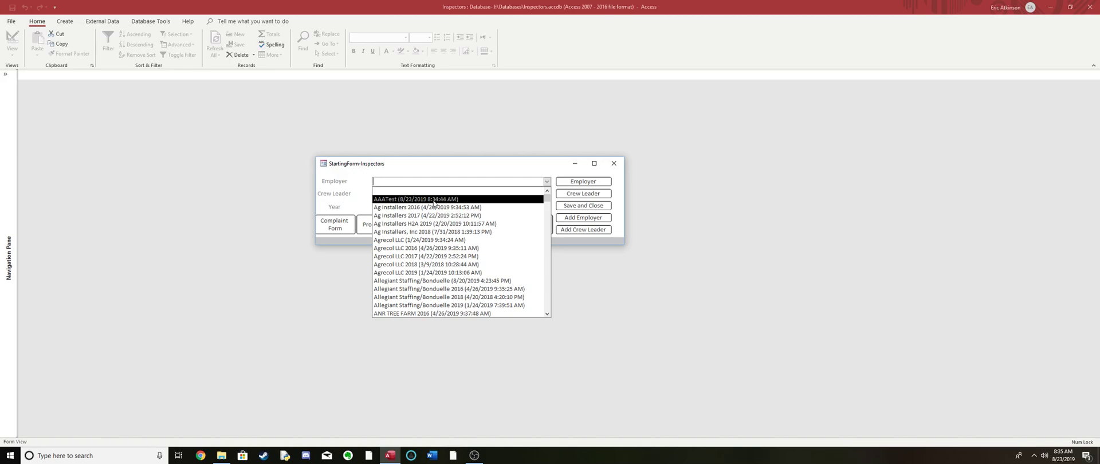
click(435, 200)
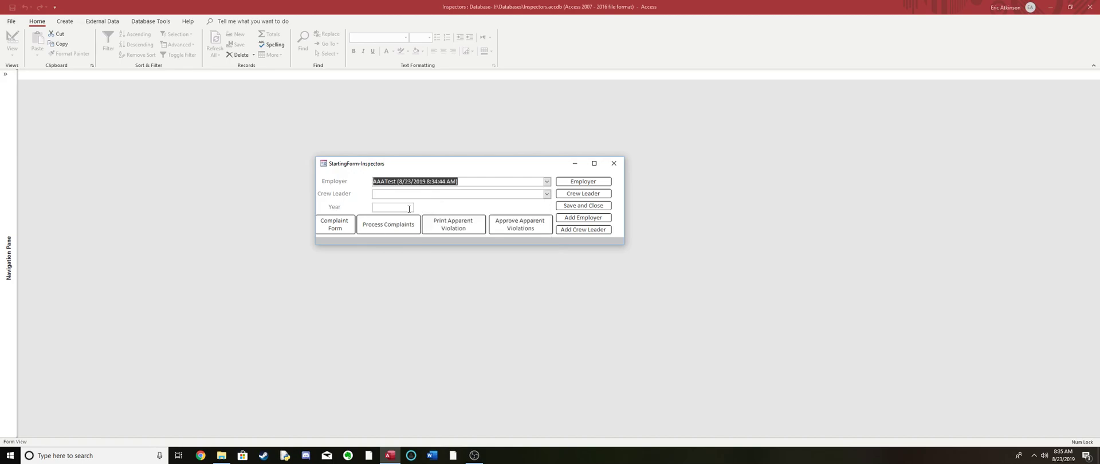
click(411, 208)
text(2019)
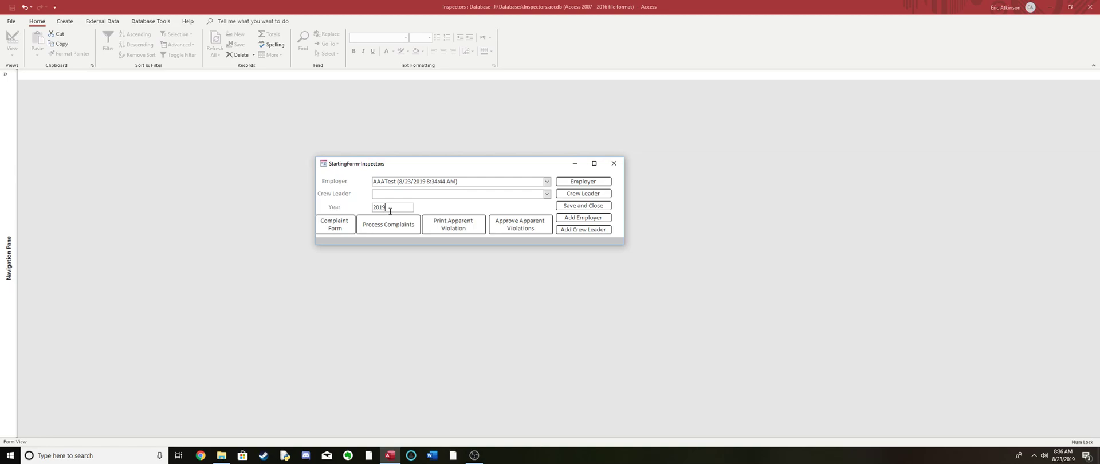
click(566, 184)
- Place the inspector palette directly below the year profile and open a new Labor Camp Application beside them
drag(560, 132, 271, 255)
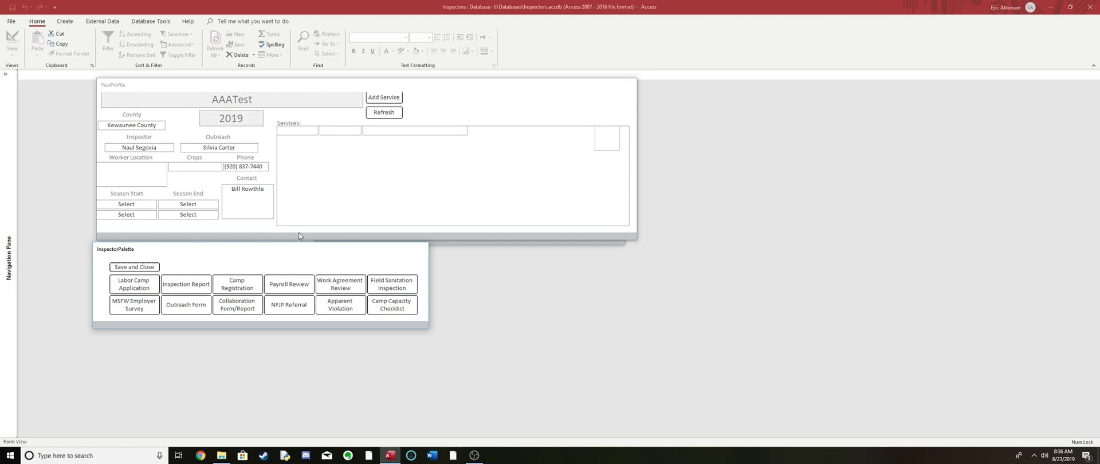
drag(282, 252, 287, 241)
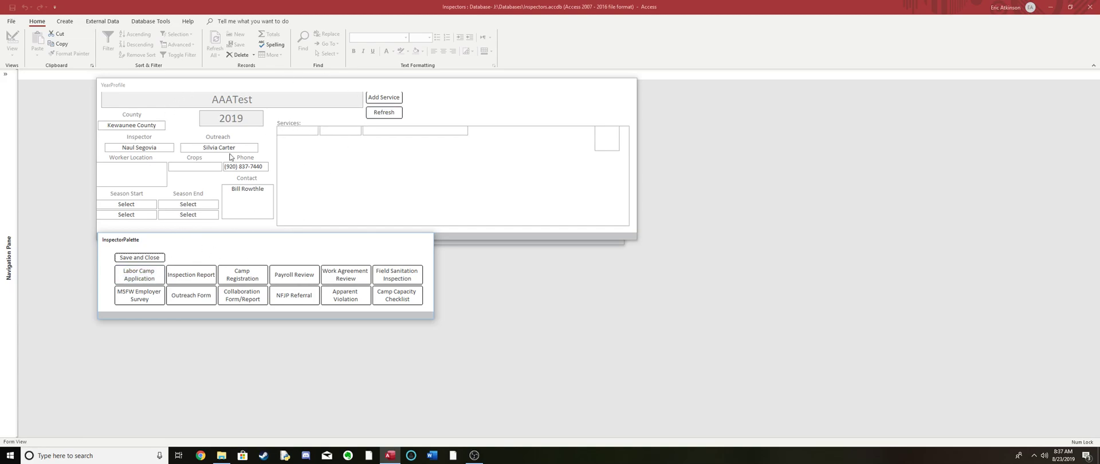
click(136, 280)
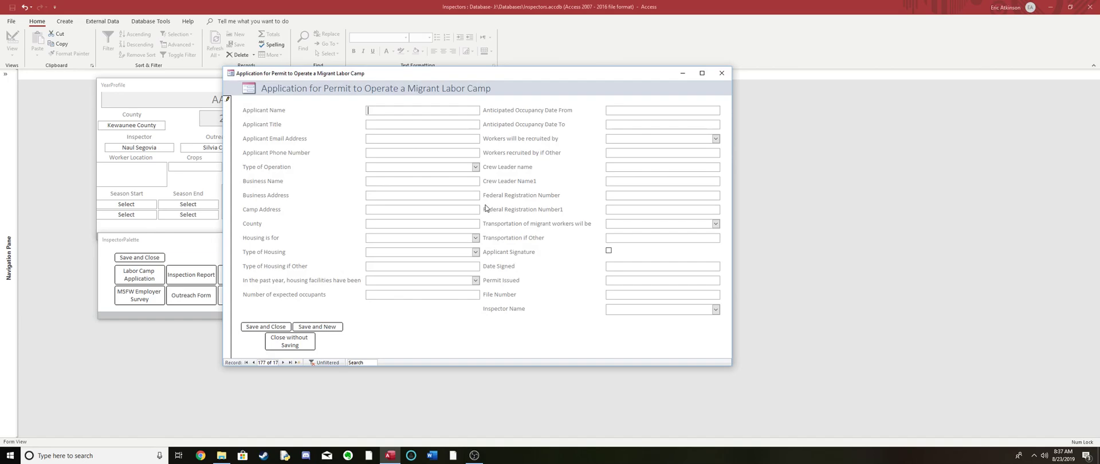
drag(536, 73, 643, 67)
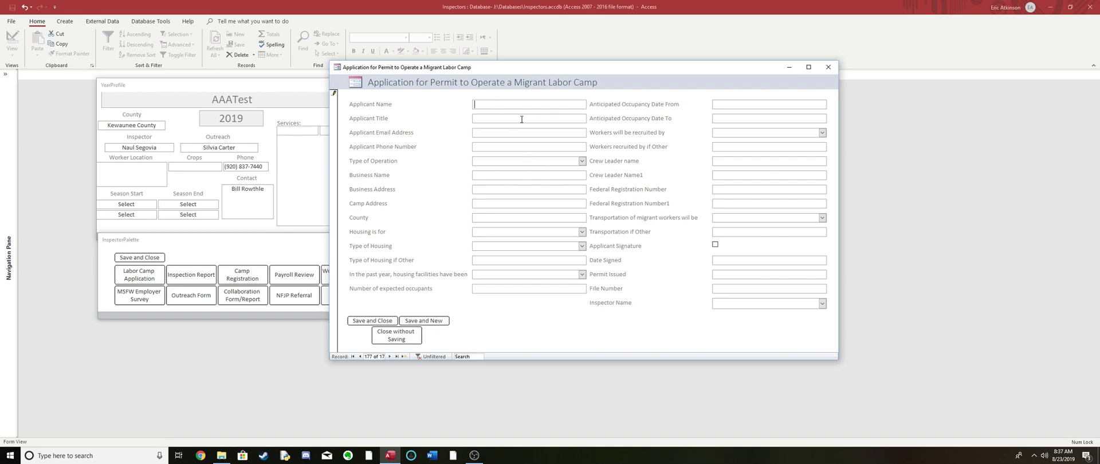
- Set who the housing is for to both Singles and Families in the labor camp application
click(582, 232)
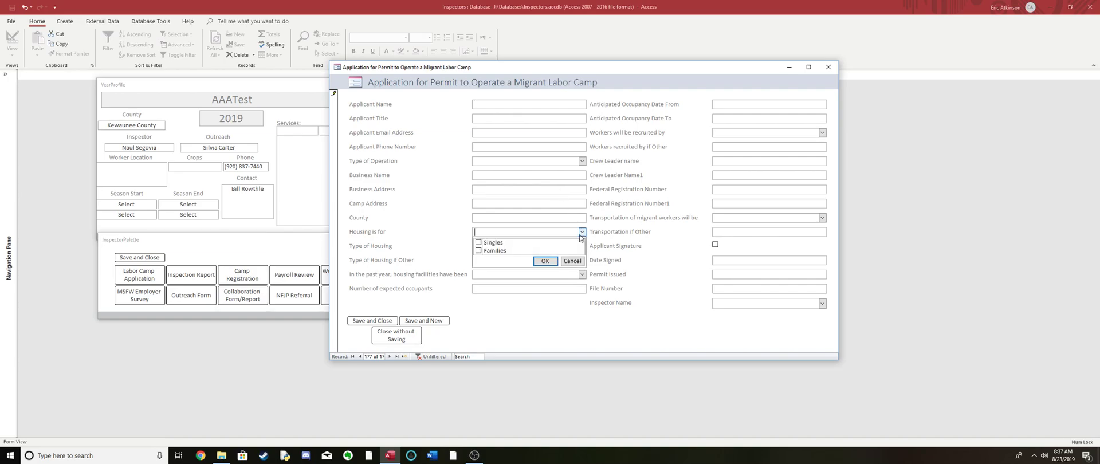
click(479, 243)
click(479, 251)
click(479, 243)
click(479, 243)
click(553, 263)
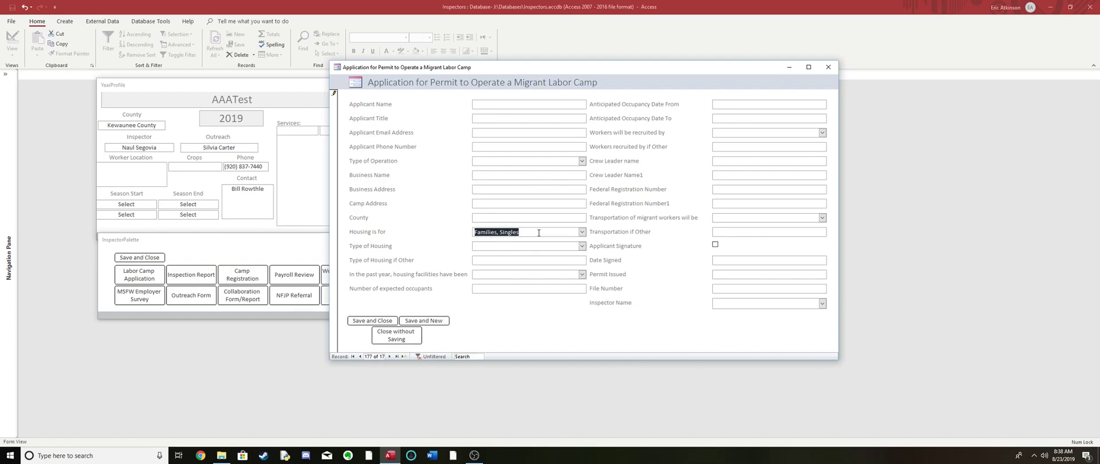
- Check the type of housing choices, tick the applicant signature and try the calendar of the date signed field
click(581, 247)
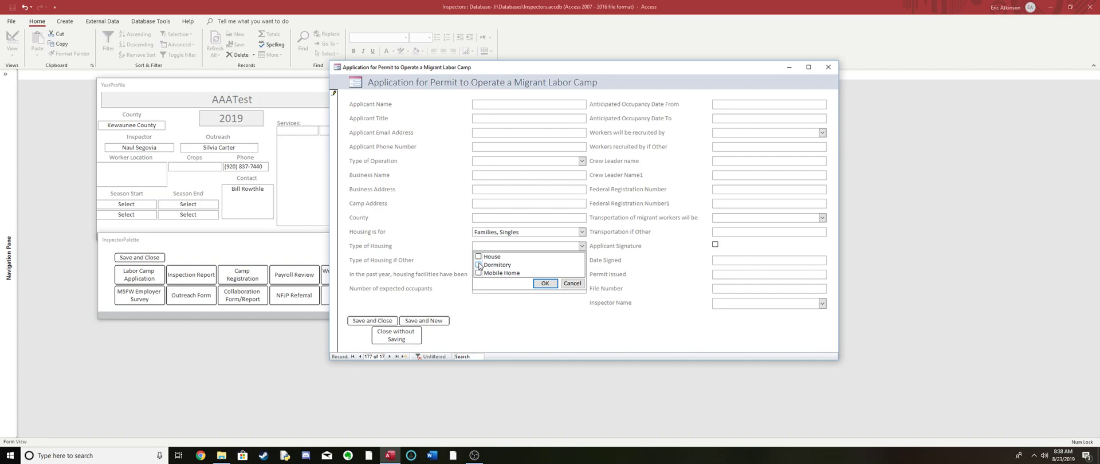
click(581, 247)
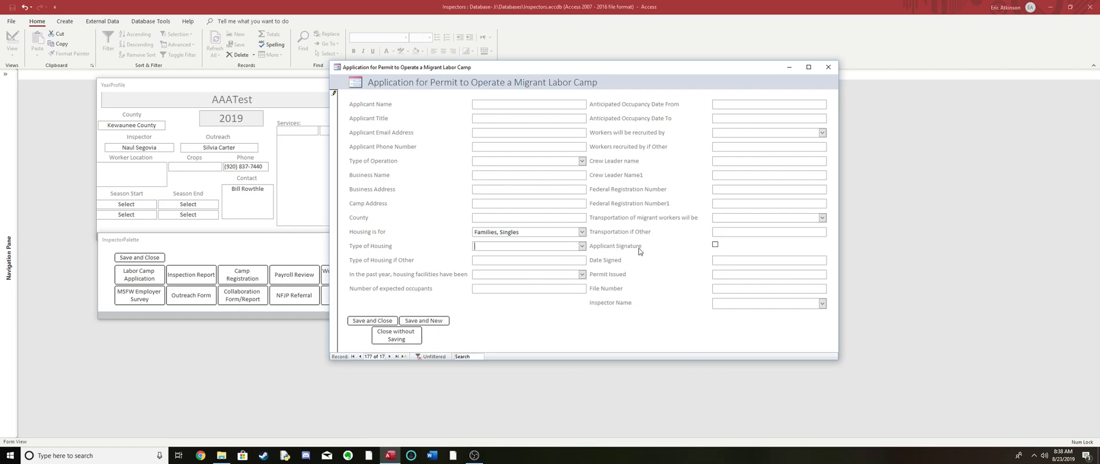
click(715, 245)
click(716, 245)
click(832, 260)
click(691, 279)
- Step back through the previous labor camp applications, and forward again to a blank new record
click(381, 356)
click(348, 345)
click(360, 356)
click(360, 357)
click(360, 356)
click(360, 357)
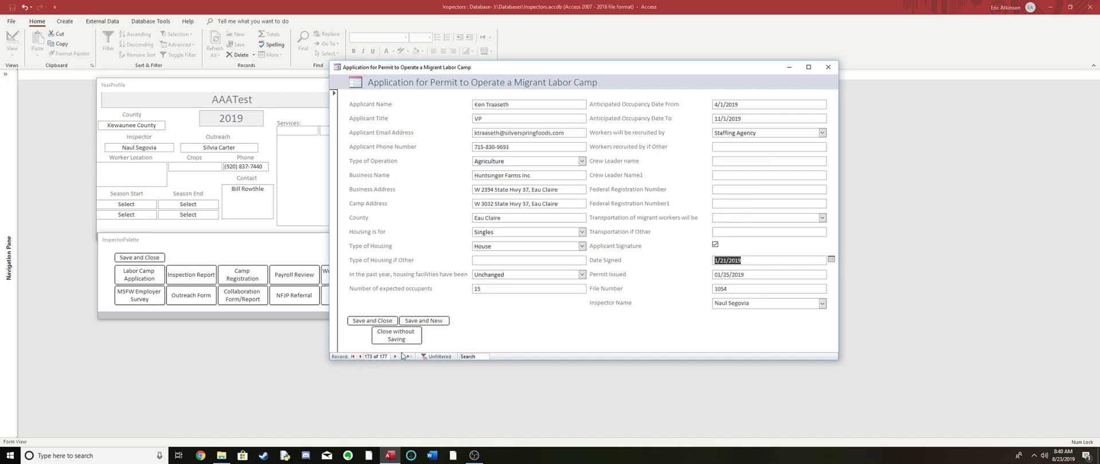
click(396, 357)
click(396, 357)
click(396, 357)
click(395, 357)
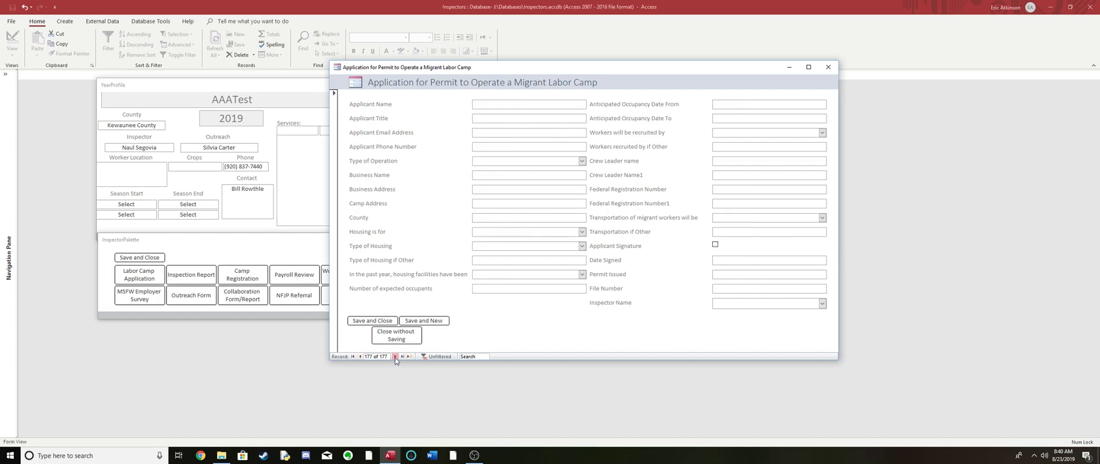
- Browse the labor camp applications by going to the first and last records and stepping through those near the end
click(354, 356)
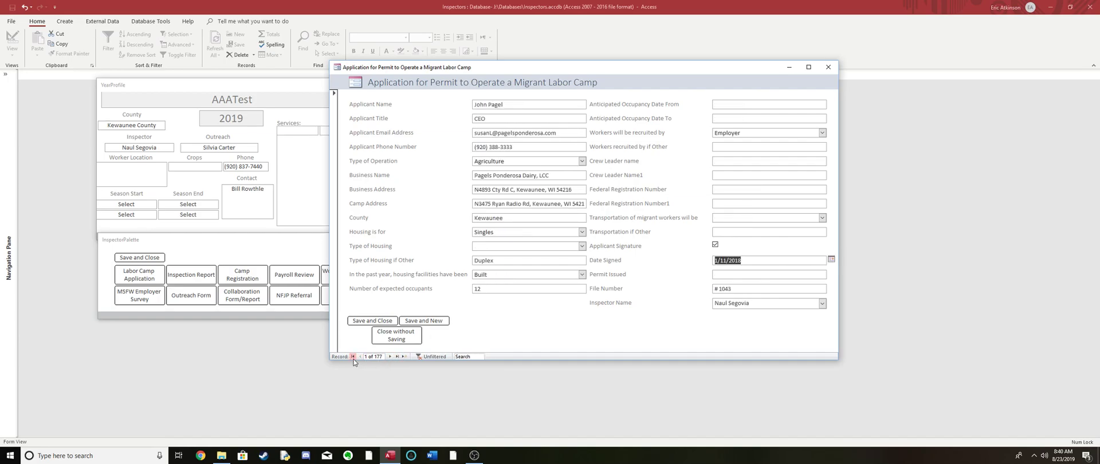
click(399, 358)
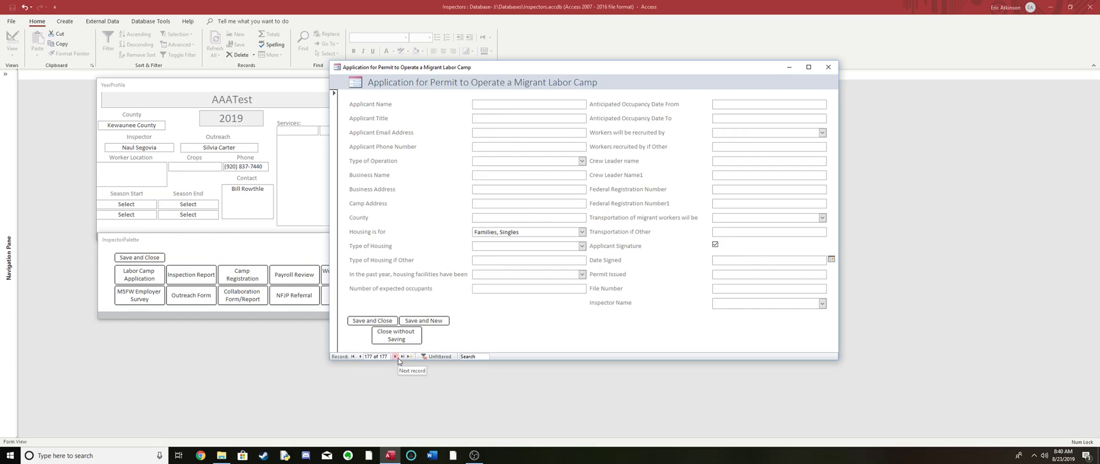
click(361, 356)
click(361, 356)
click(361, 357)
click(361, 357)
click(361, 356)
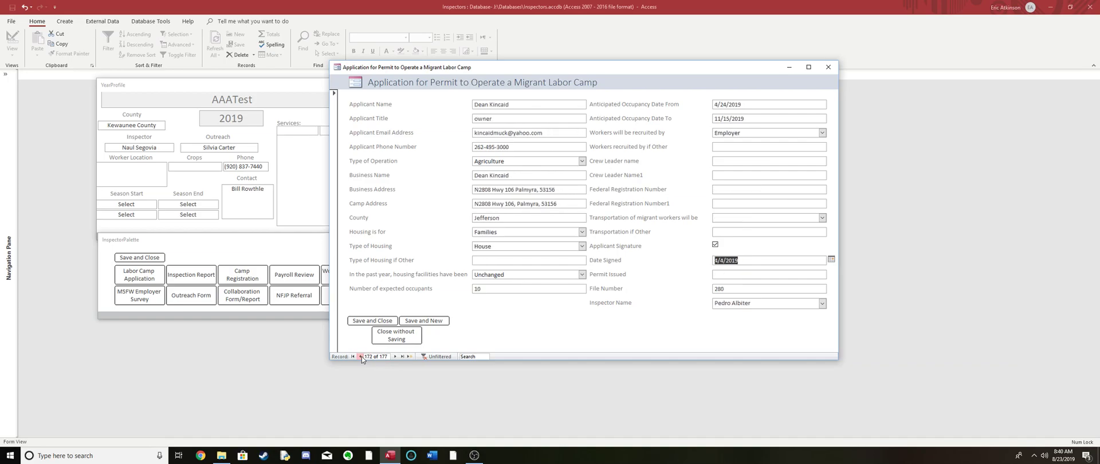
click(395, 357)
click(395, 357)
click(395, 358)
click(395, 357)
click(395, 357)
click(395, 357)
click(353, 356)
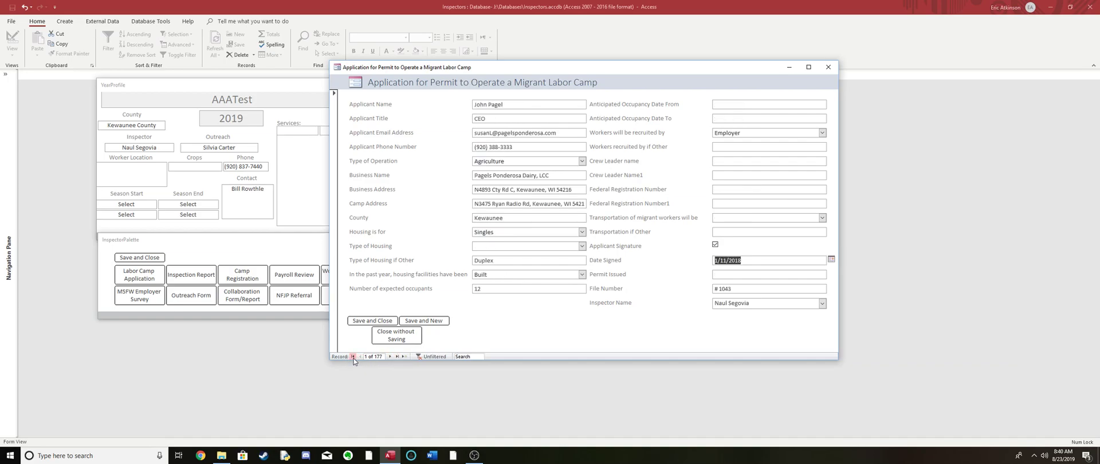
click(399, 357)
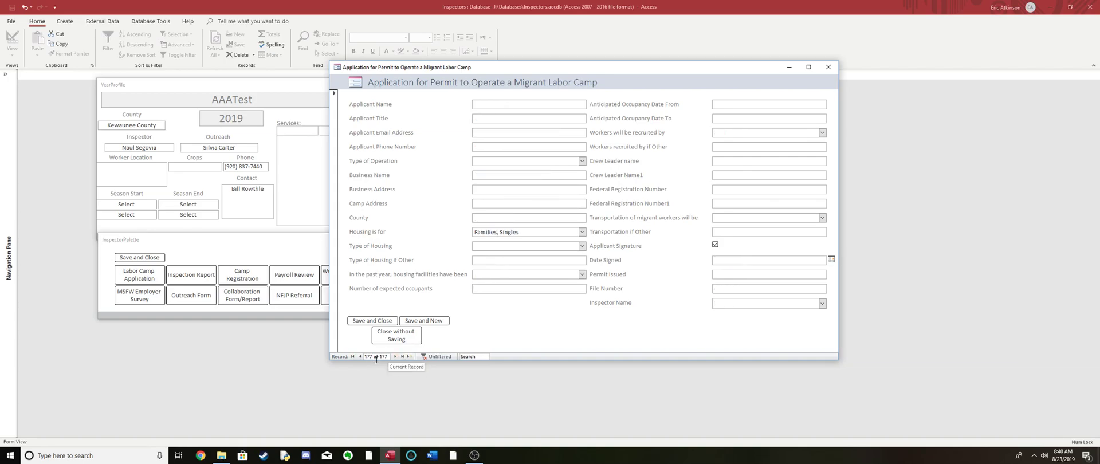
- Go directly to labor camp application record 134 and return to the last record
click(372, 358)
key(BackSpace)
text(134)
key(Return)
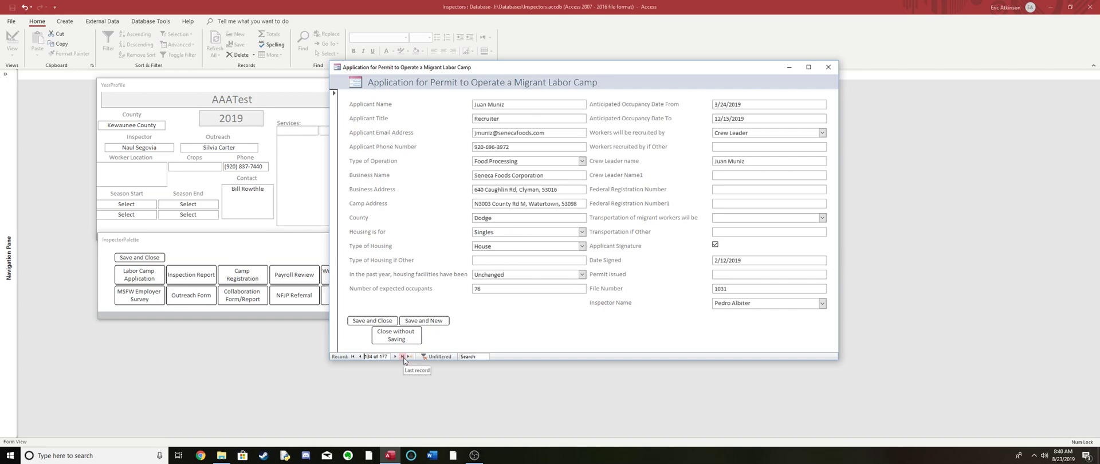
click(403, 357)
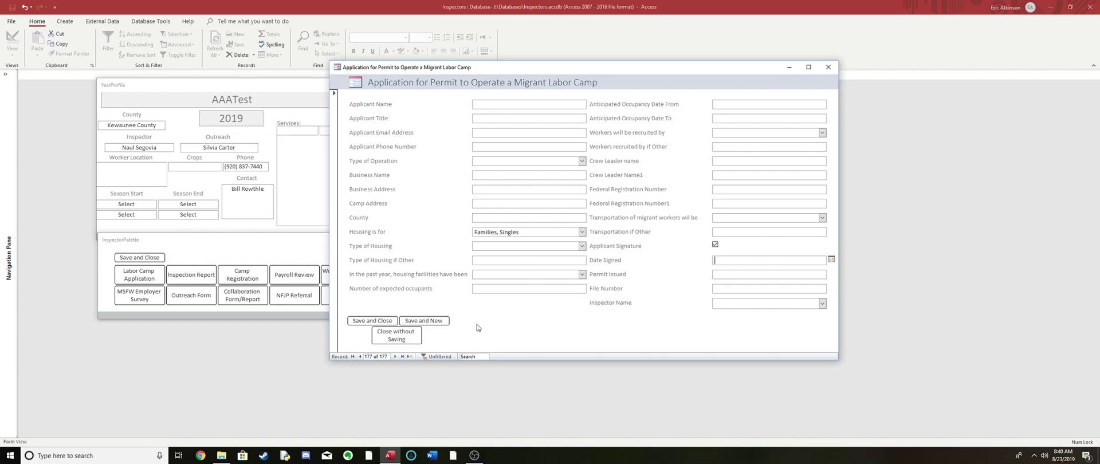
- Step back to application record 169 and move the application form clear of the year profile and palette
click(361, 356)
click(360, 356)
click(360, 356)
click(361, 356)
click(360, 357)
click(360, 356)
click(361, 356)
click(361, 356)
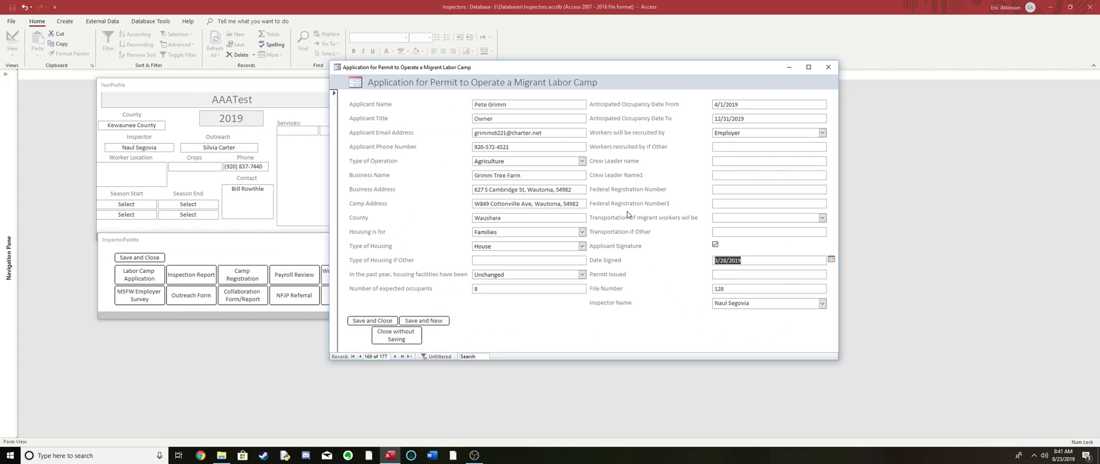
drag(587, 68, 789, 65)
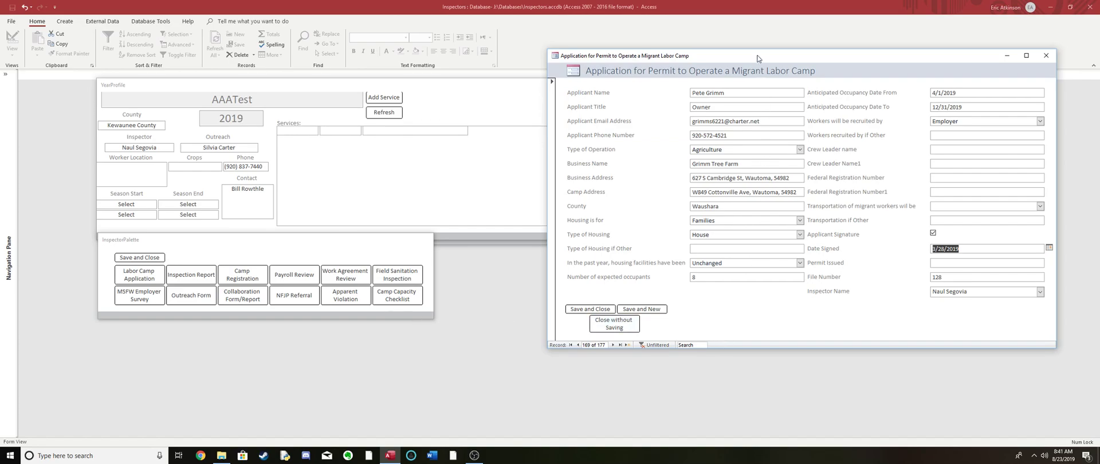
drag(757, 59, 681, 64)
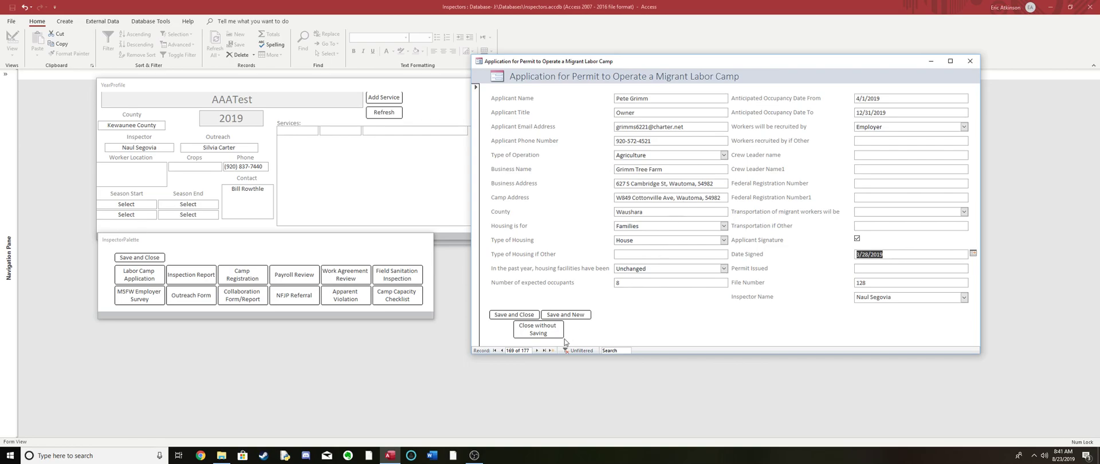
- Return to the last application, step back to record 170 to examine its camp address, and return to the last record
click(539, 351)
click(539, 351)
click(539, 351)
click(539, 351)
click(538, 351)
click(539, 351)
click(539, 350)
click(538, 351)
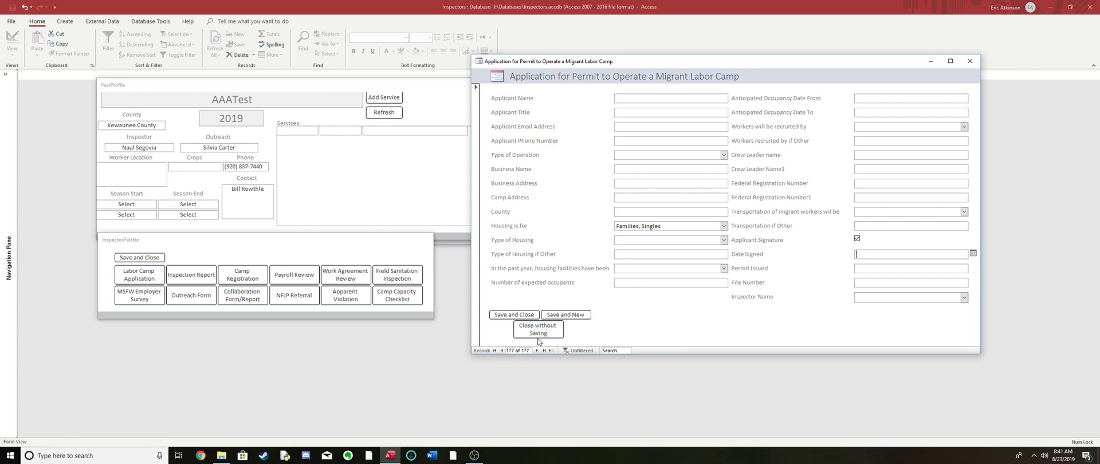
click(502, 351)
click(502, 350)
click(502, 351)
click(503, 350)
click(503, 351)
click(502, 351)
click(502, 351)
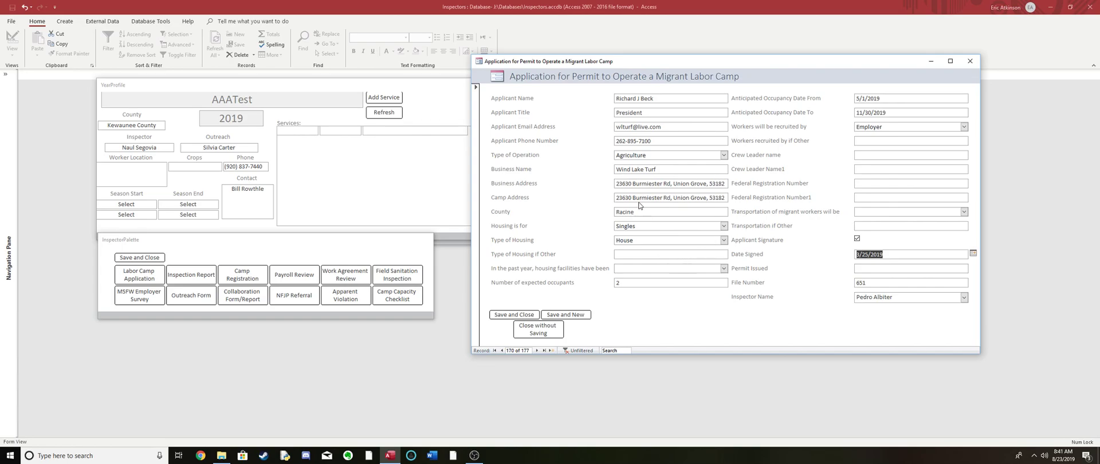
double_click(619, 199)
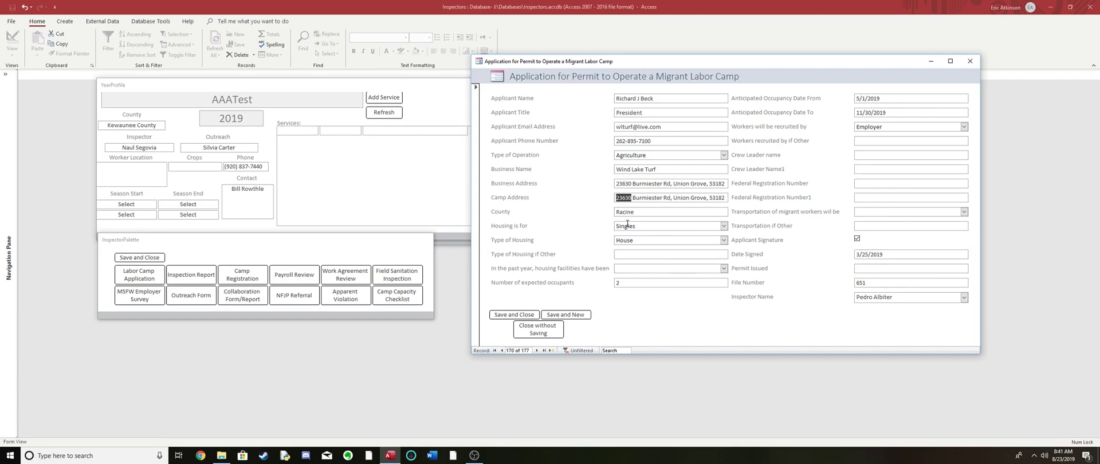
click(544, 351)
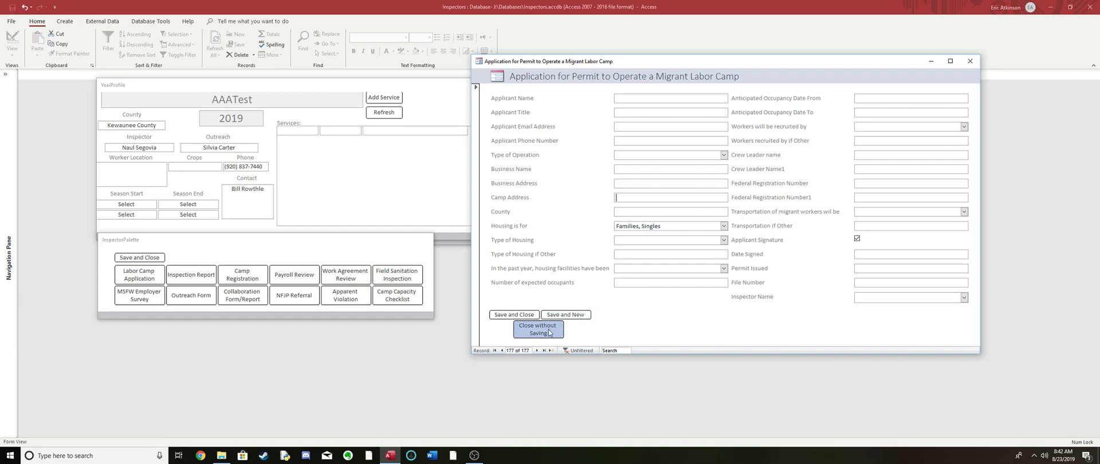
- Close the labor camp application without saving, confirm deleting its record, and save and close the inspector palette
click(549, 332)
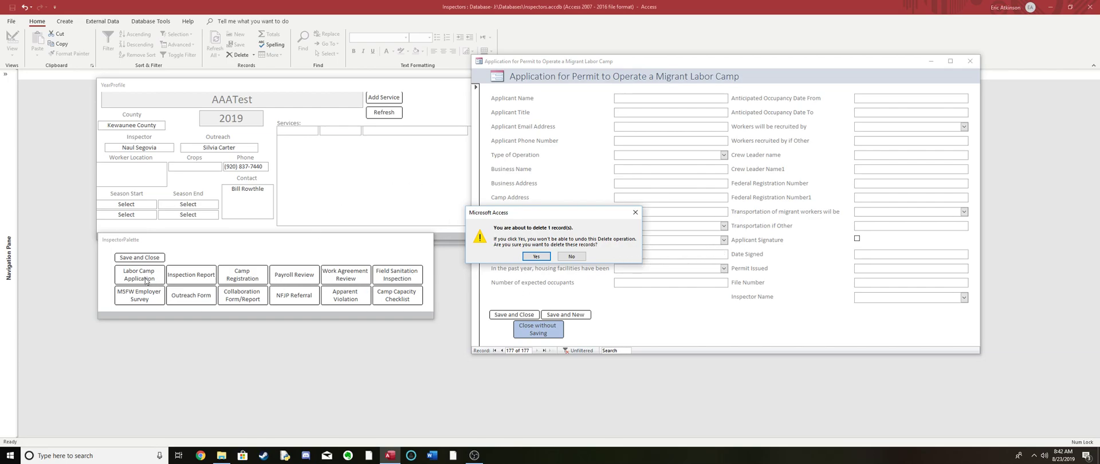
click(541, 256)
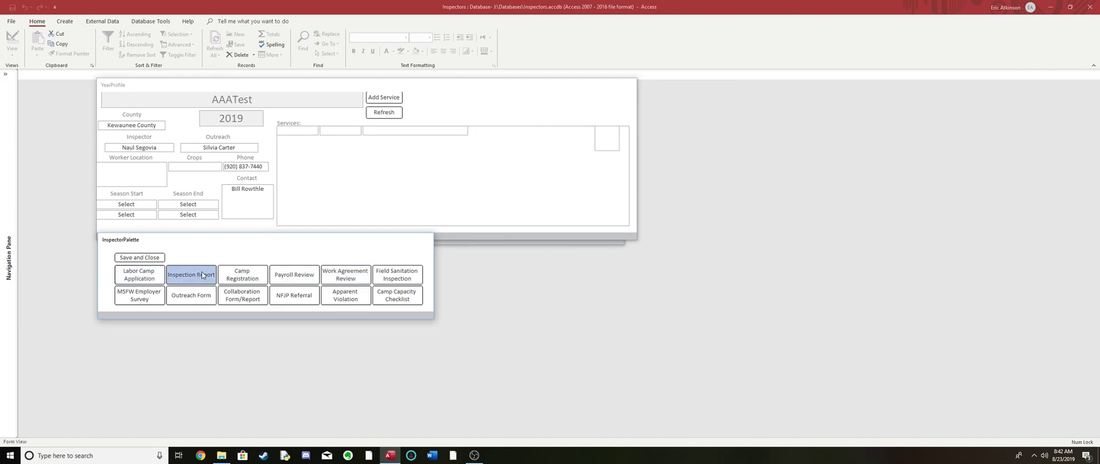
click(148, 261)
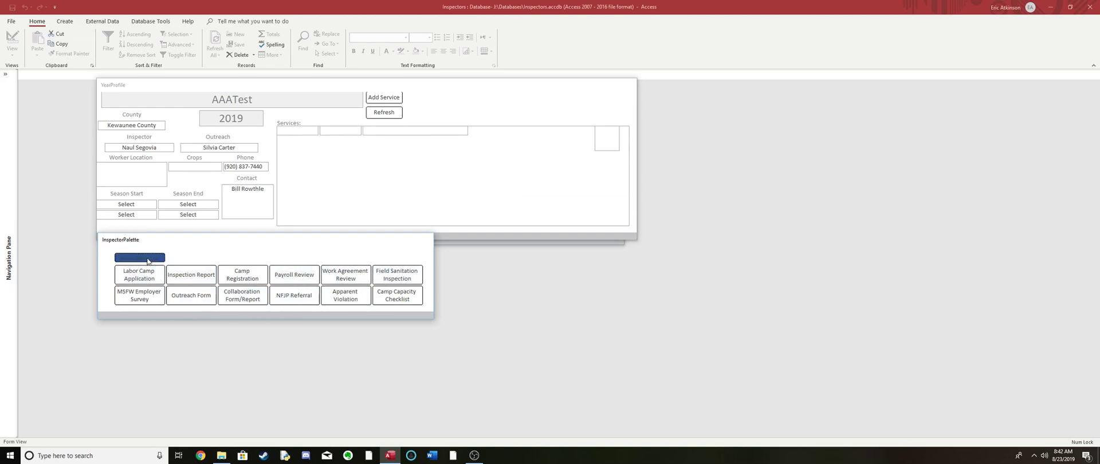